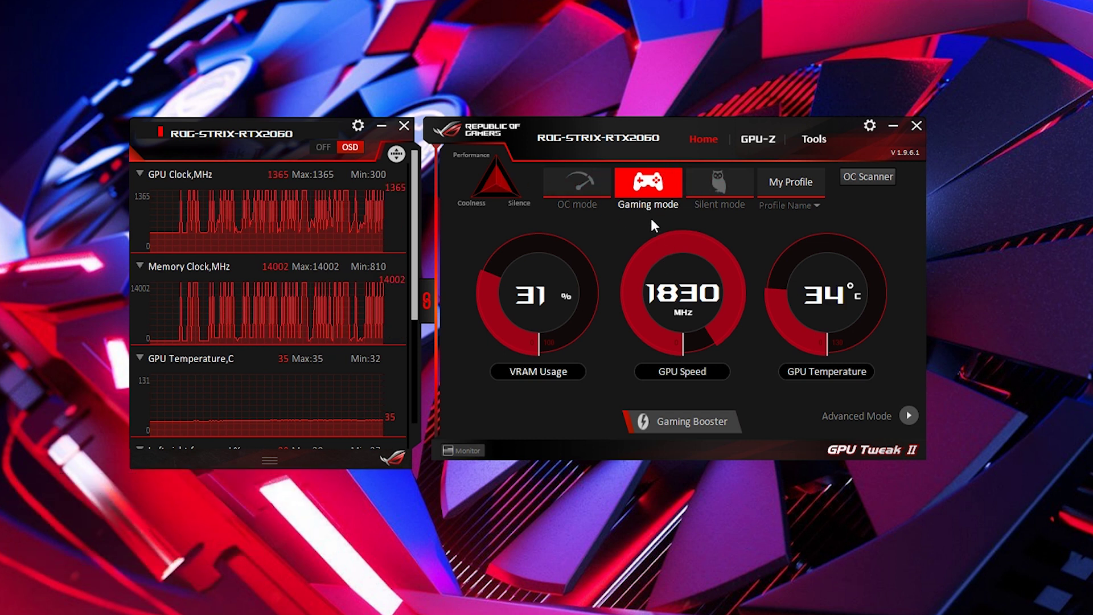
Switch the graphics card to OC mode, followed by Silent mode
left_click(570, 185)
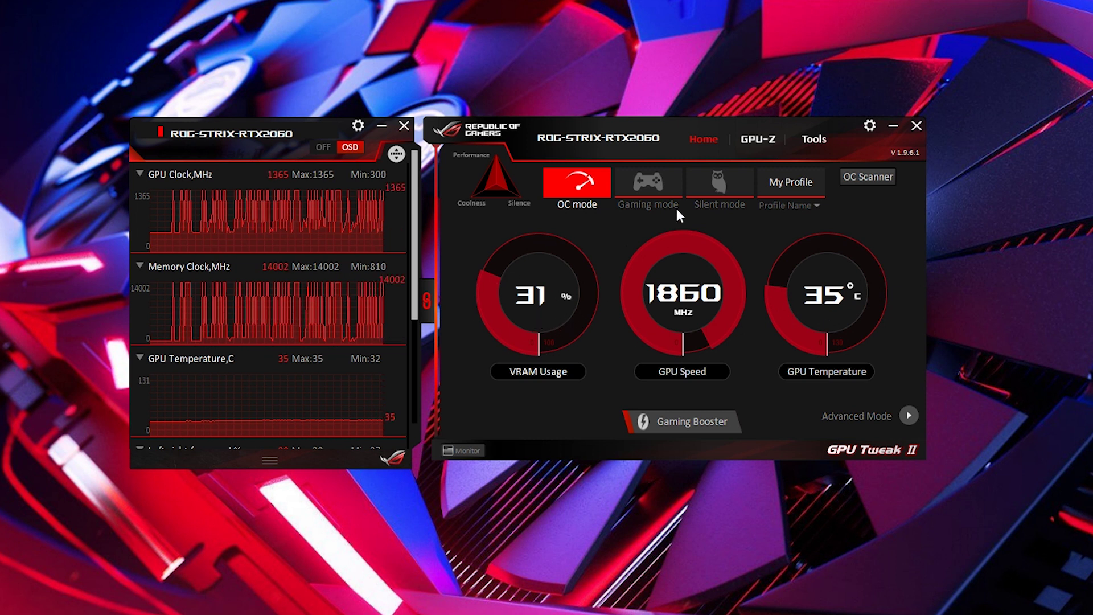
left_click(712, 189)
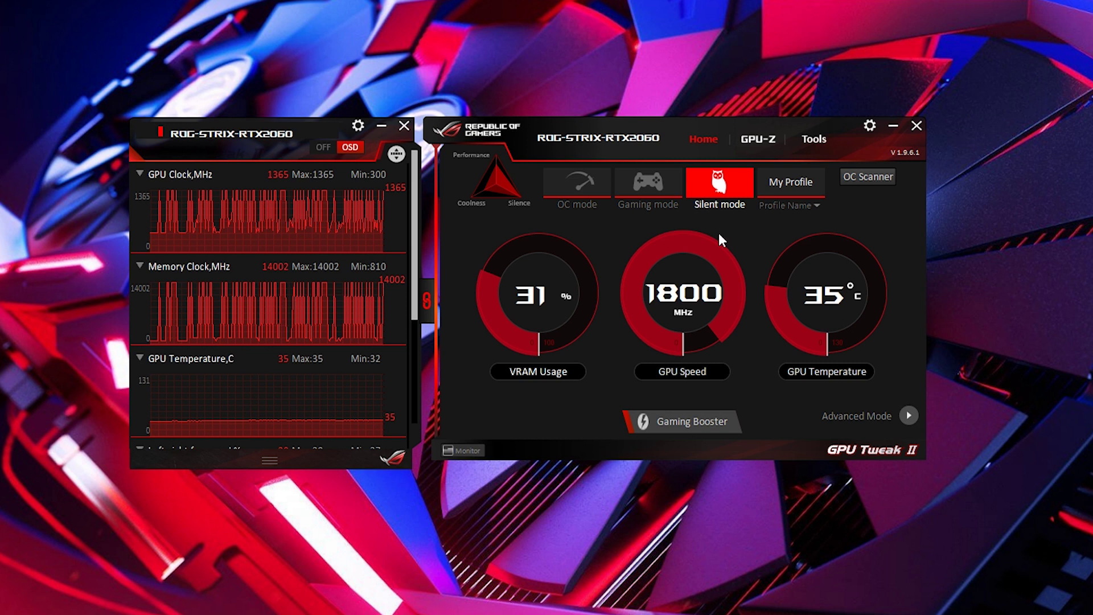
mouse_move(700, 433)
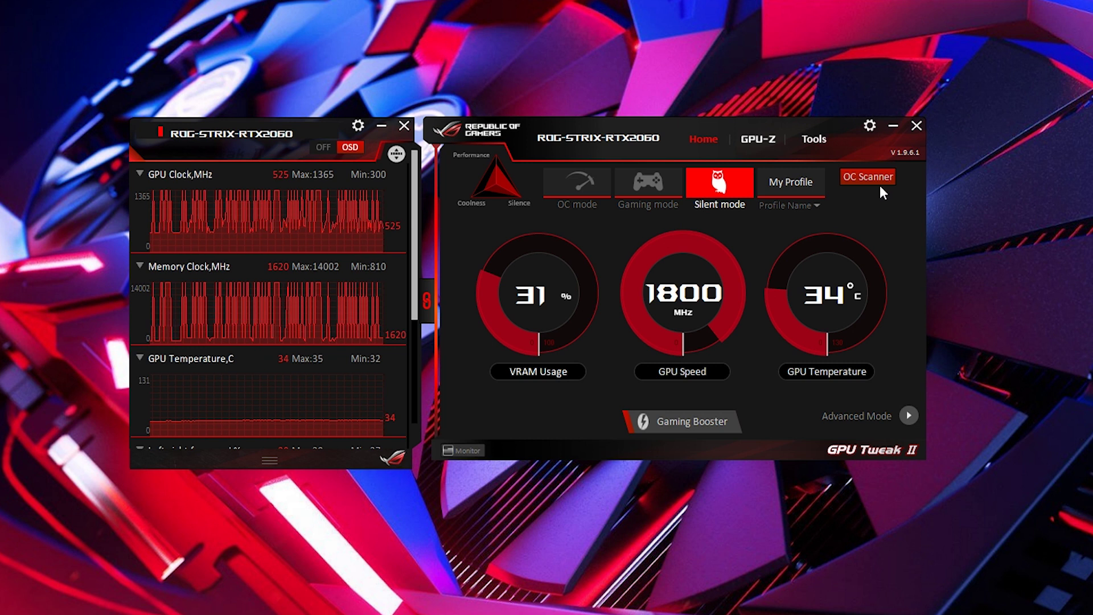
Start an OC Scanner run, cancel the scan and leave the scanner
left_click(863, 177)
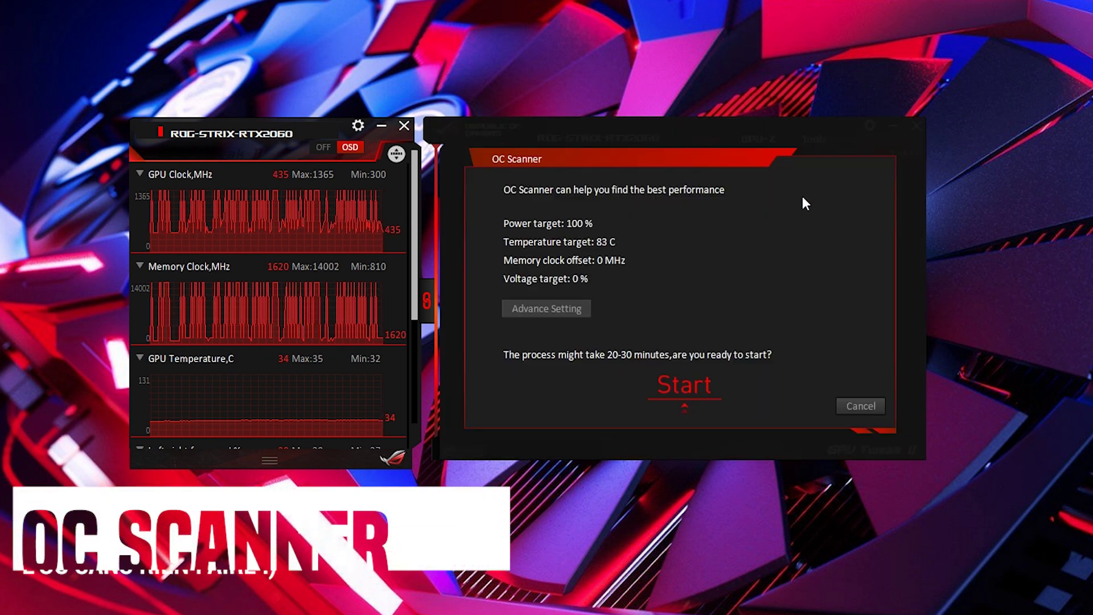
left_click(692, 393)
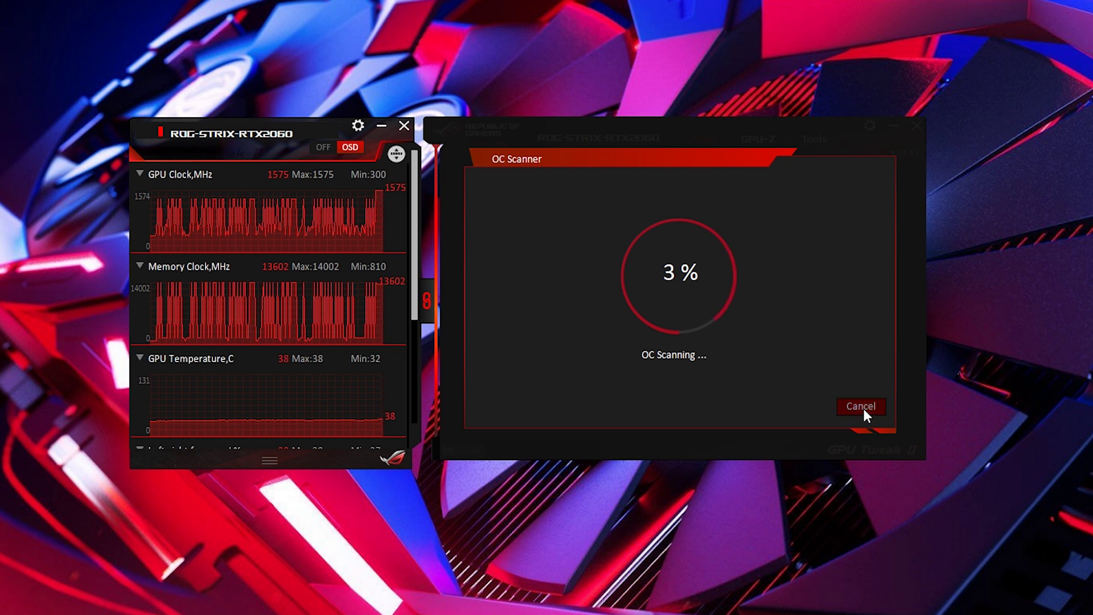
left_click(861, 407)
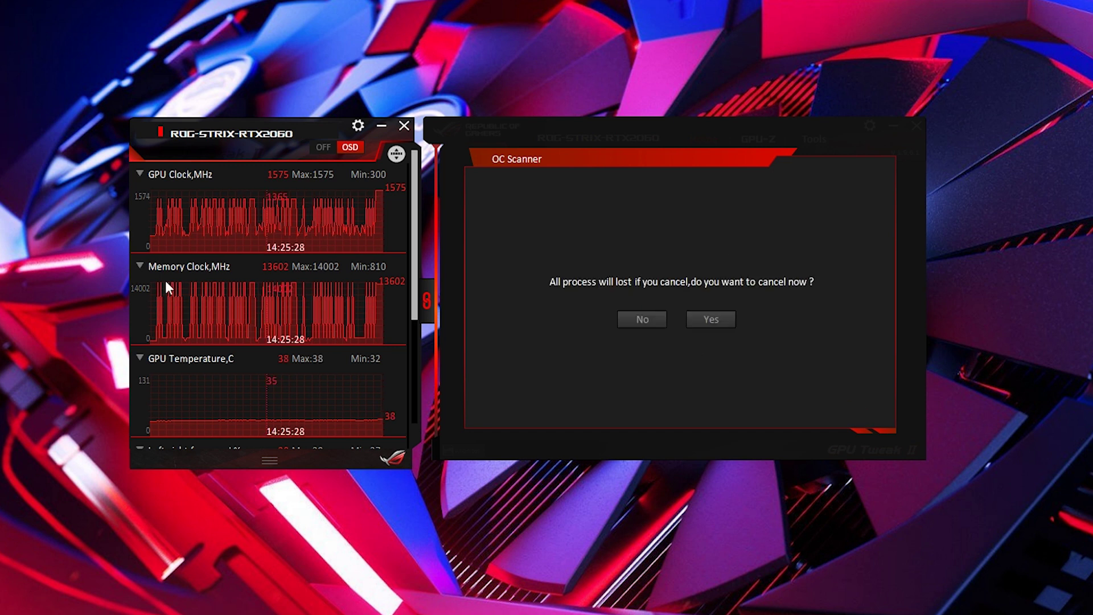
left_click(708, 330)
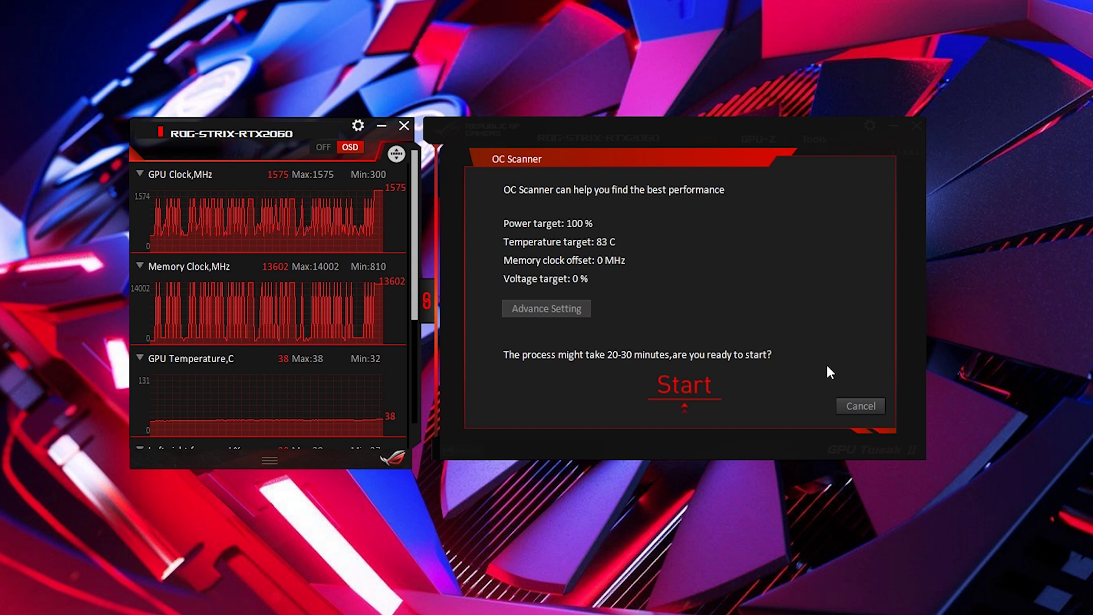
left_click(860, 406)
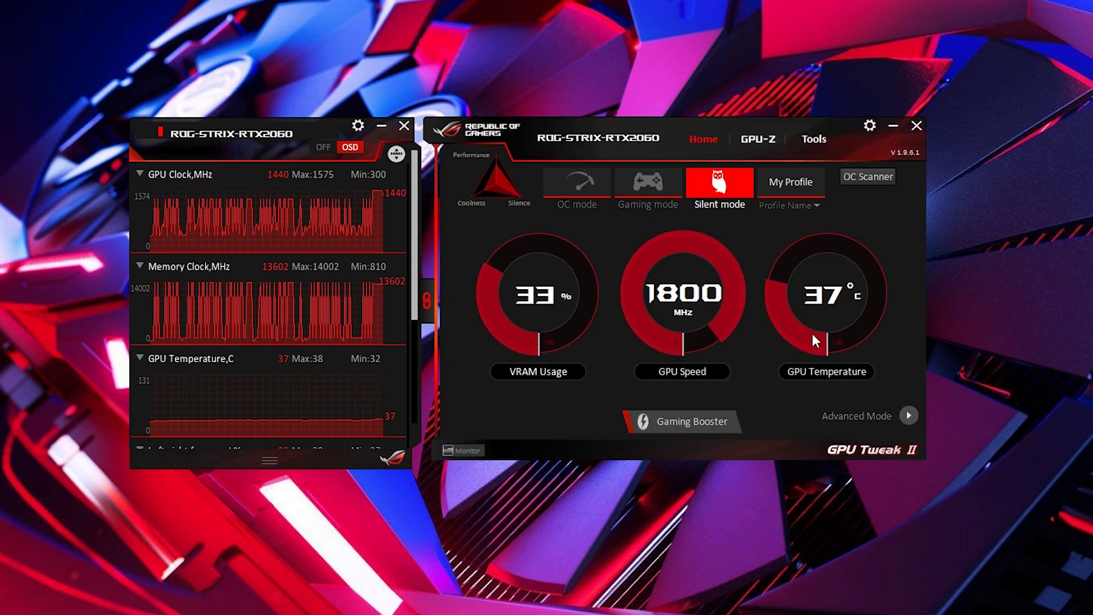
Open Advanced Mode and compare the Gaming Mode and OC Mode profiles, leaving Gaming Mode selected
left_click(909, 416)
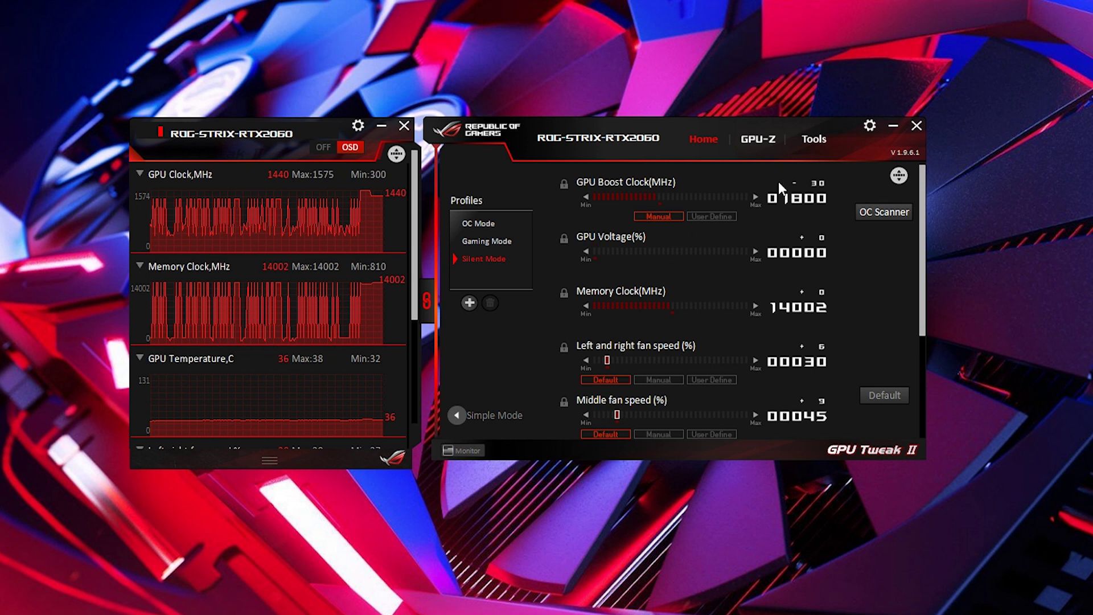
left_click(491, 242)
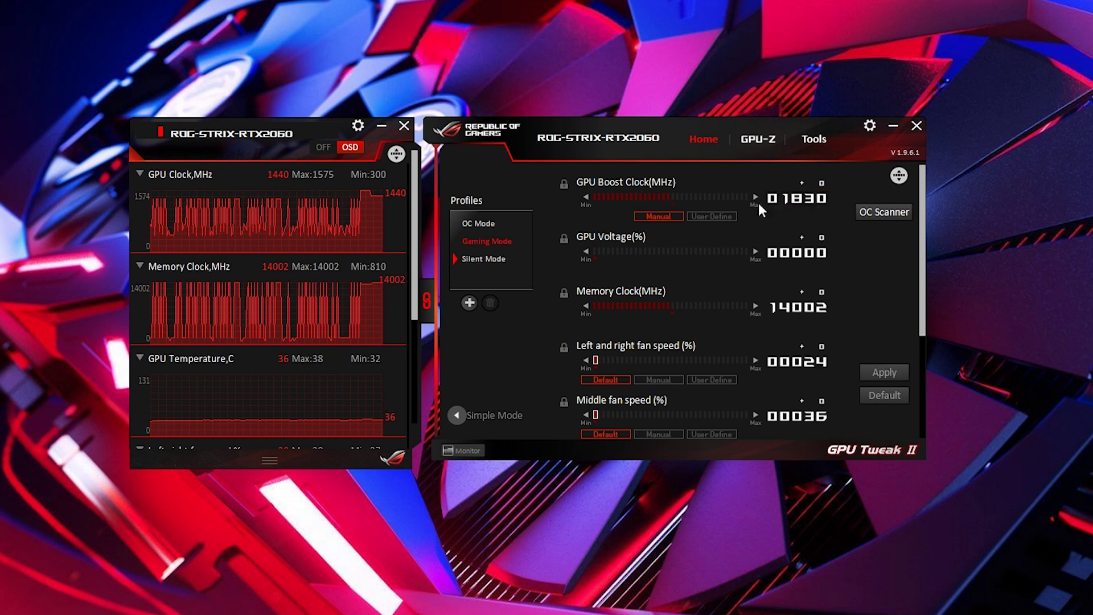
left_click(477, 223)
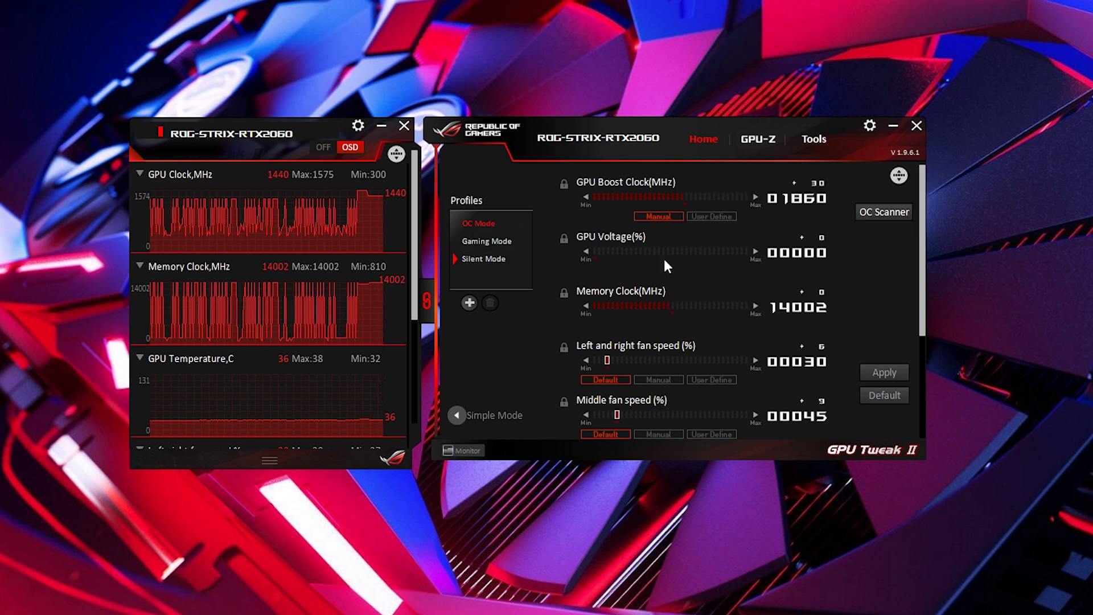
left_click(486, 241)
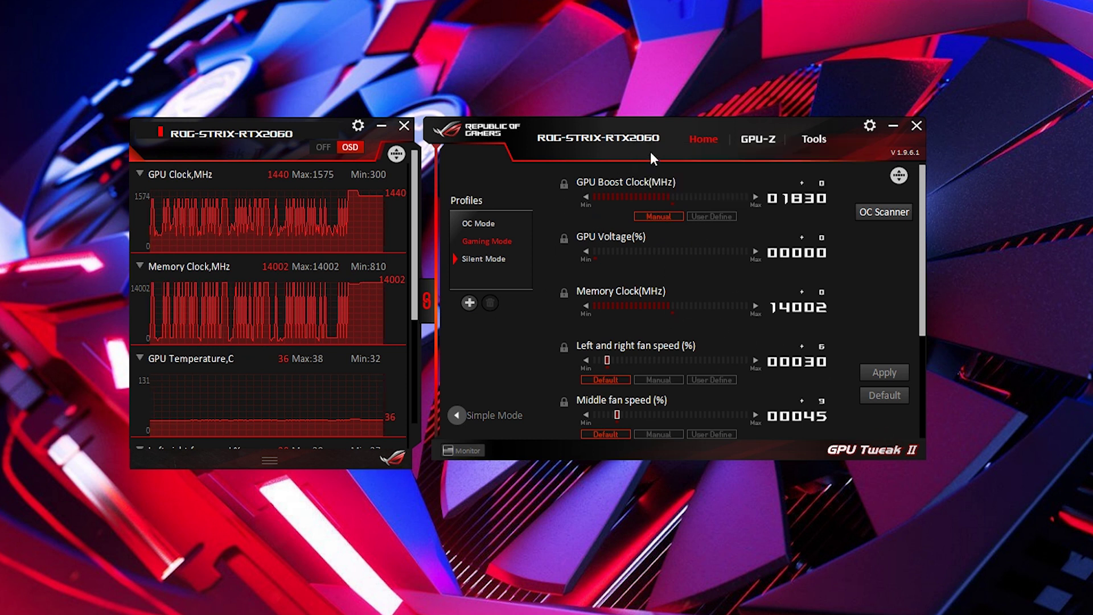
mouse_move(609, 248)
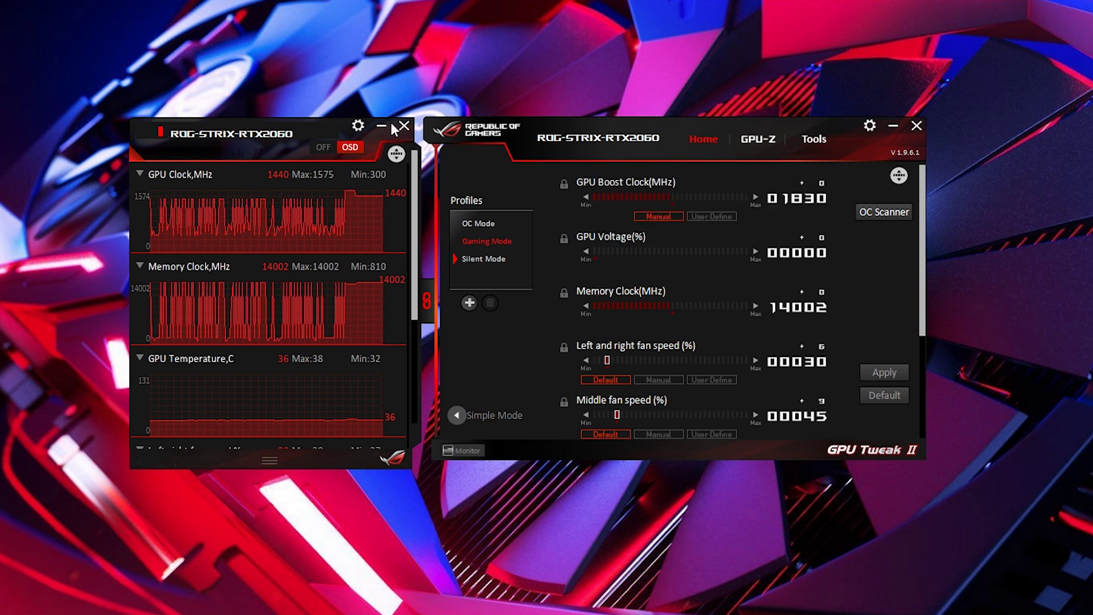
Set the GPU Boost Clock to 1900 MHz, apply it, and restore the default settings
mouse_move(719, 194)
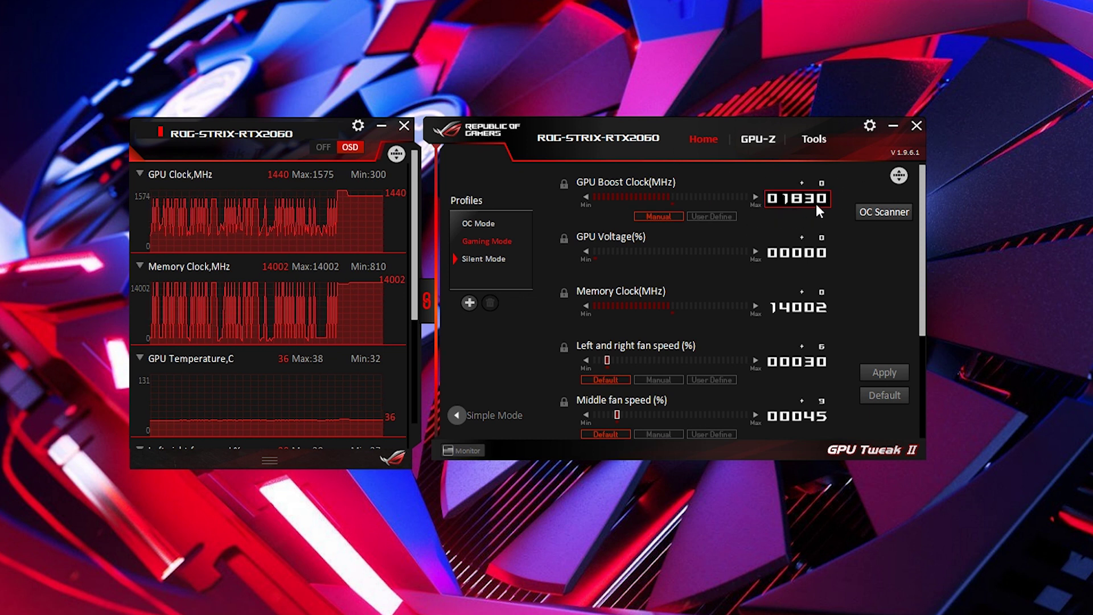
left_click(753, 197)
mouse_move(671, 196)
left_mouse_down()
mouse_move(710, 193)
mouse_move(659, 198)
mouse_move(670, 198)
left_mouse_up()
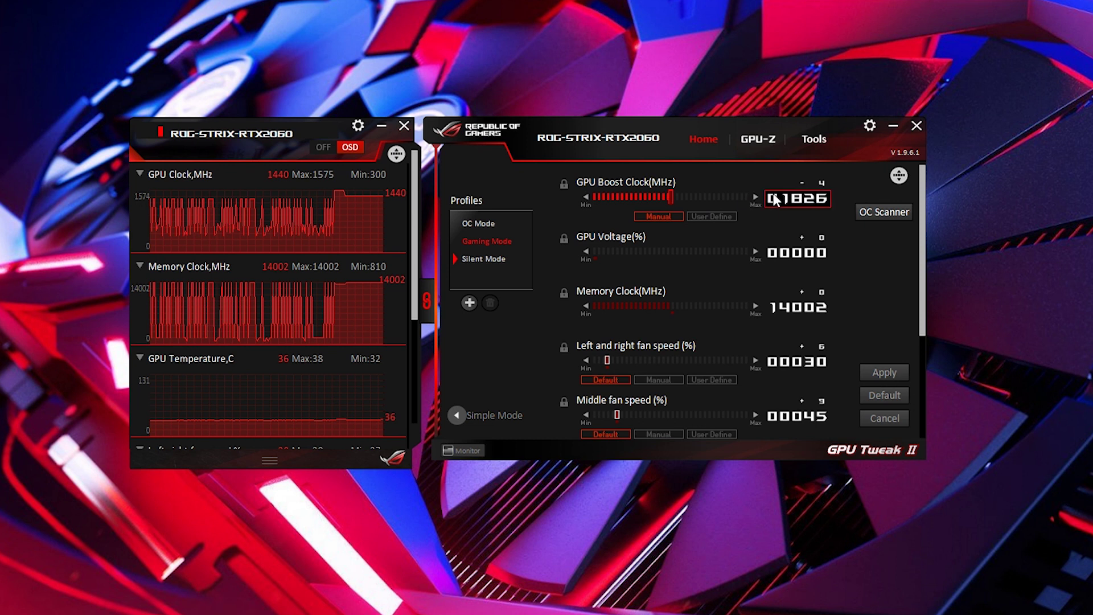
left_click(794, 199)
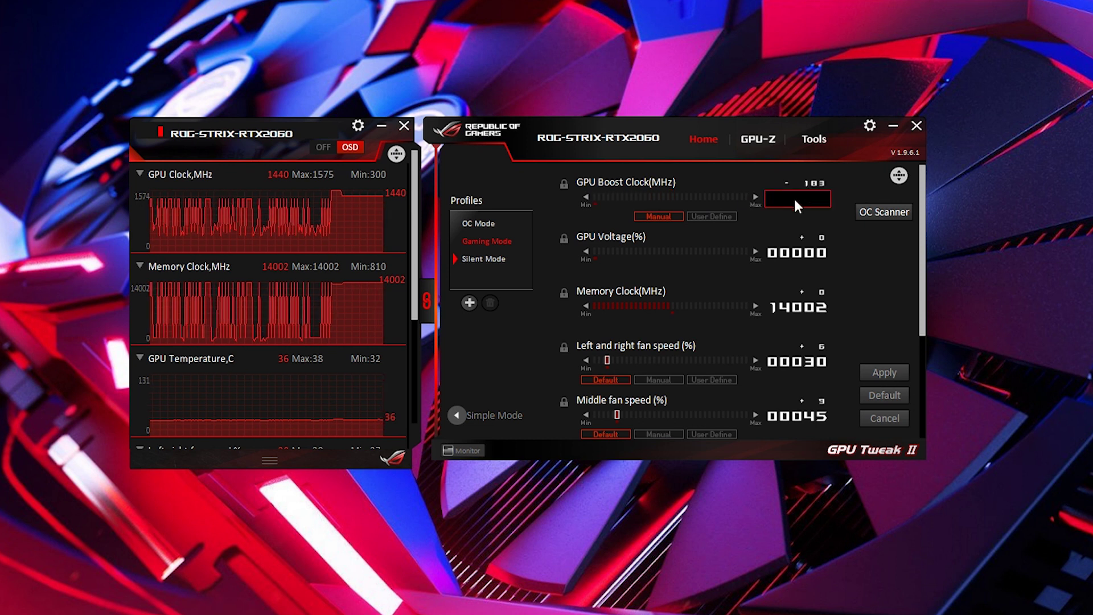
type("1900")
key("Return")
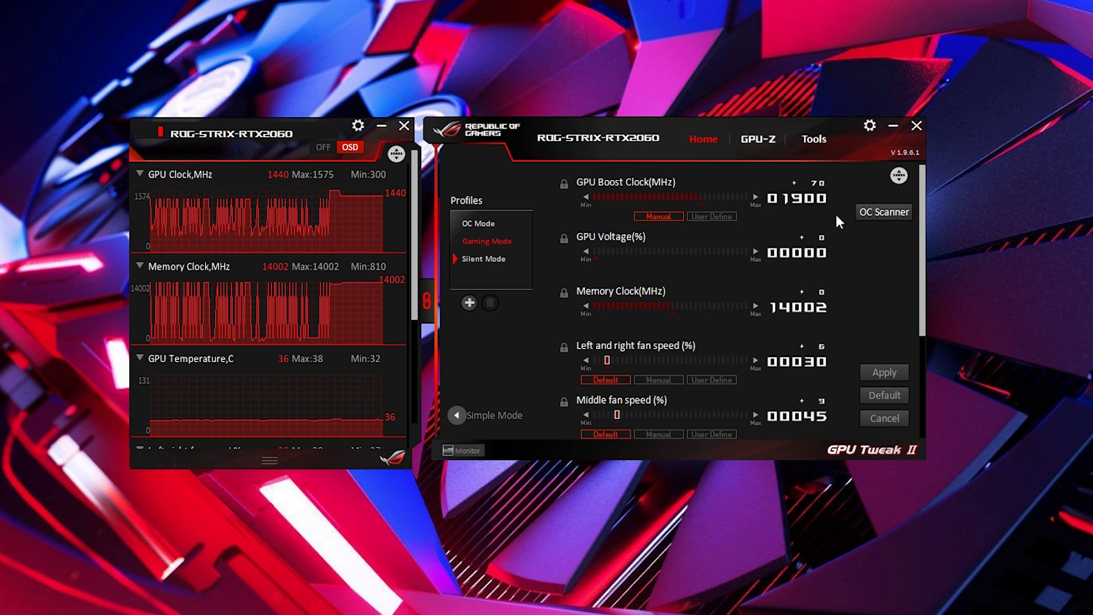
left_click(877, 371)
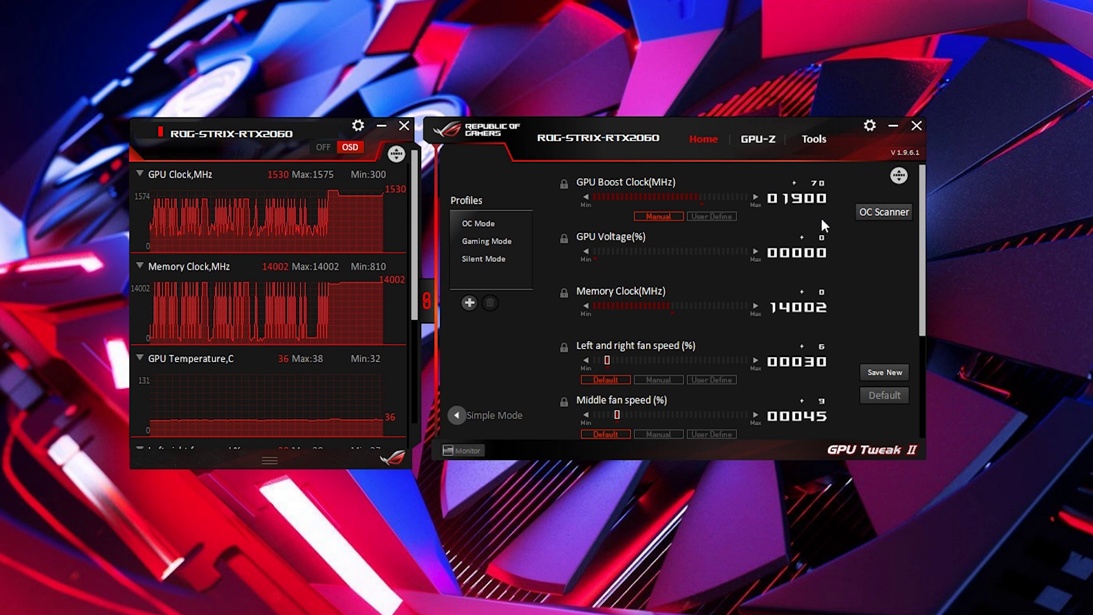
left_click(881, 397)
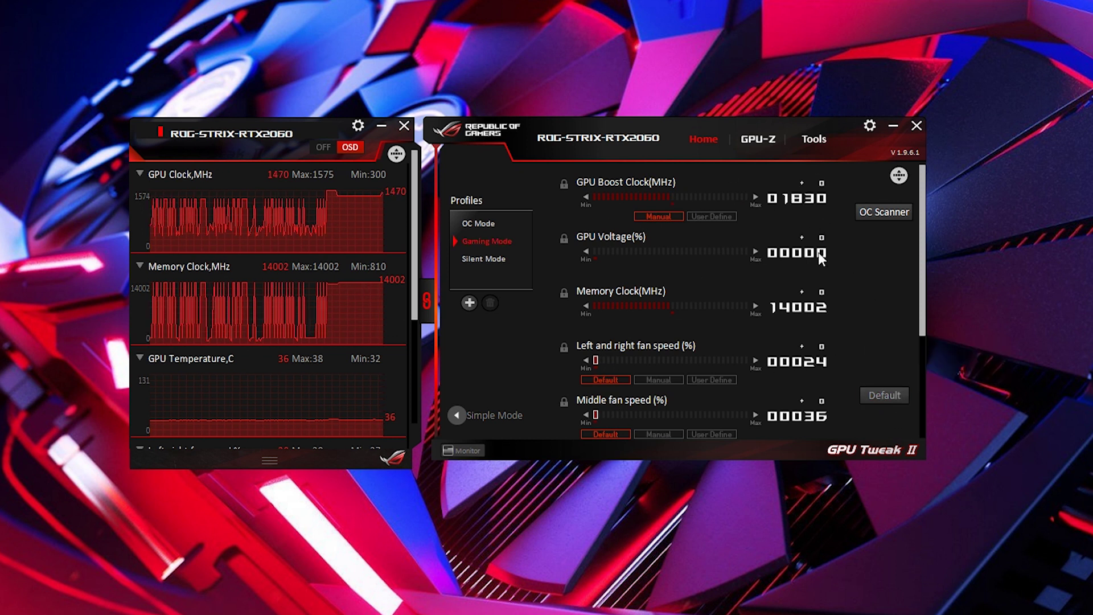
Set the GPU Voltage to 100 %
mouse_move(697, 251)
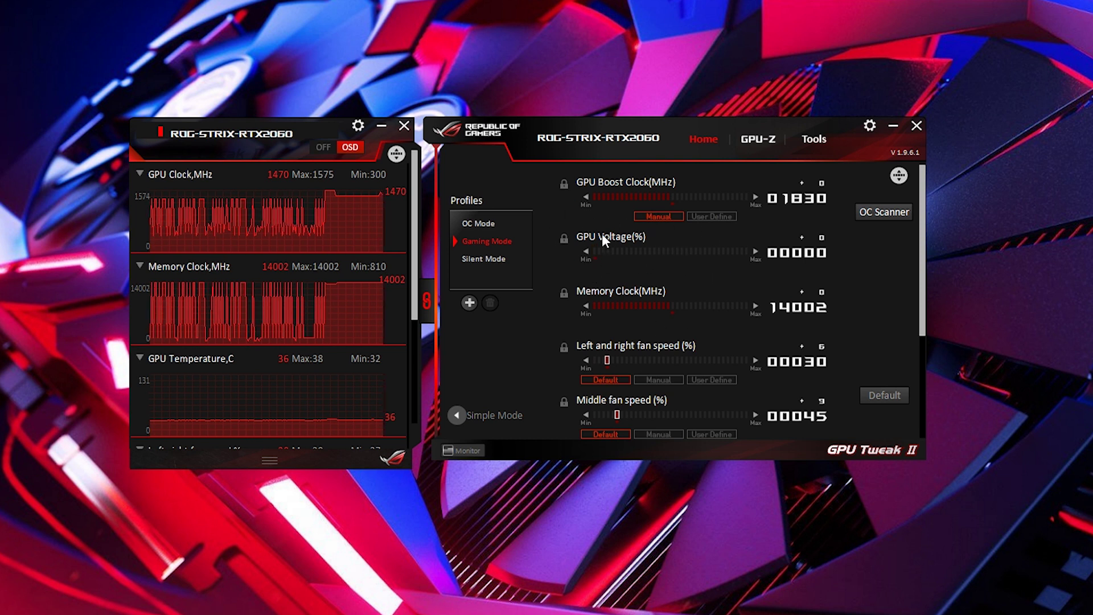
left_click_drag(642, 254, 772, 259)
left_click(769, 258)
key("BackSpace")
key("BackSpace")
key("BackSpace")
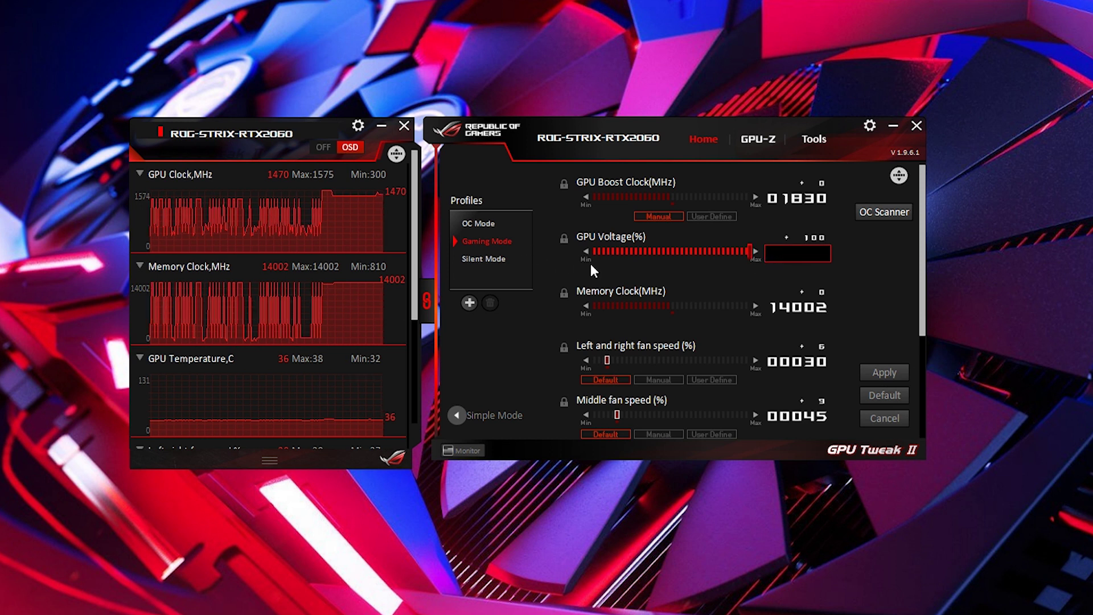
type("100")
key("Return")
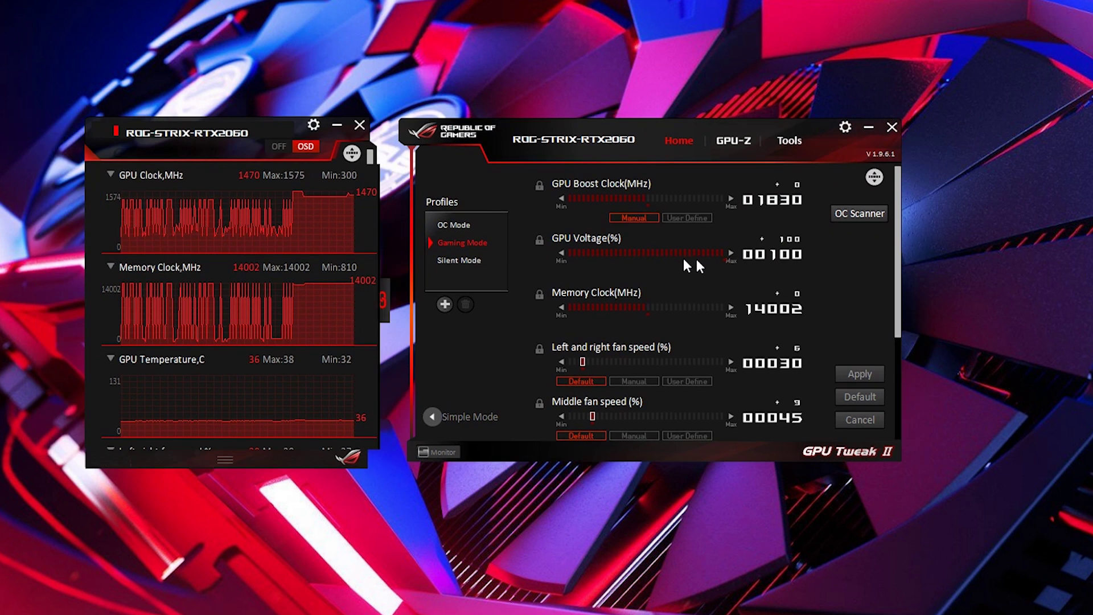
Lower the GPU Voltage to 0 %, raise it to 16 %, and look over the fan, power and temperature target settings
left_click_drag(777, 296, 664, 290)
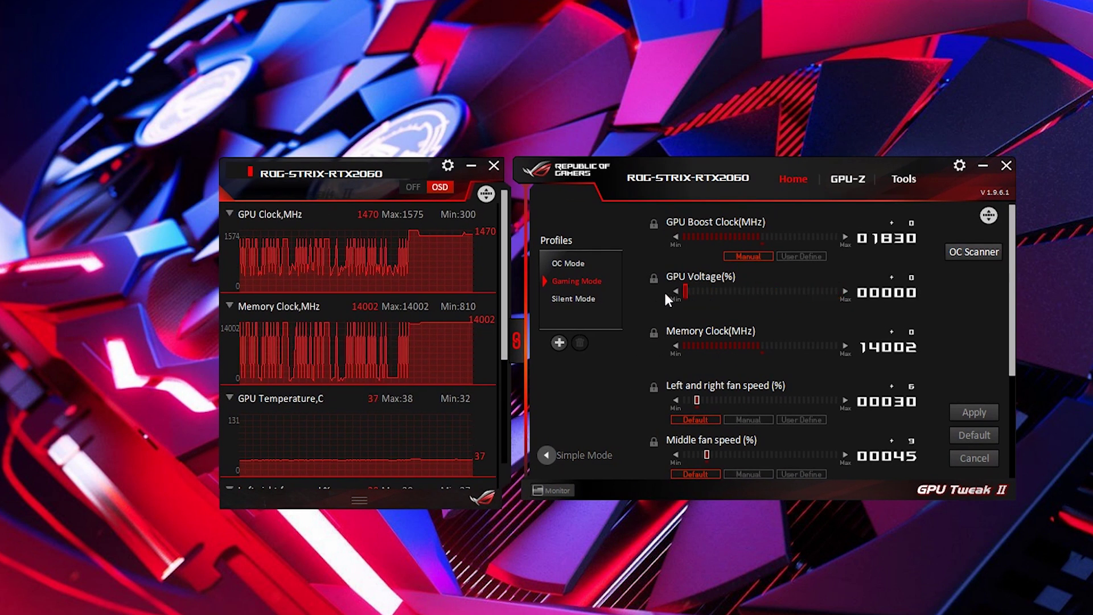
left_click_drag(712, 293, 708, 292)
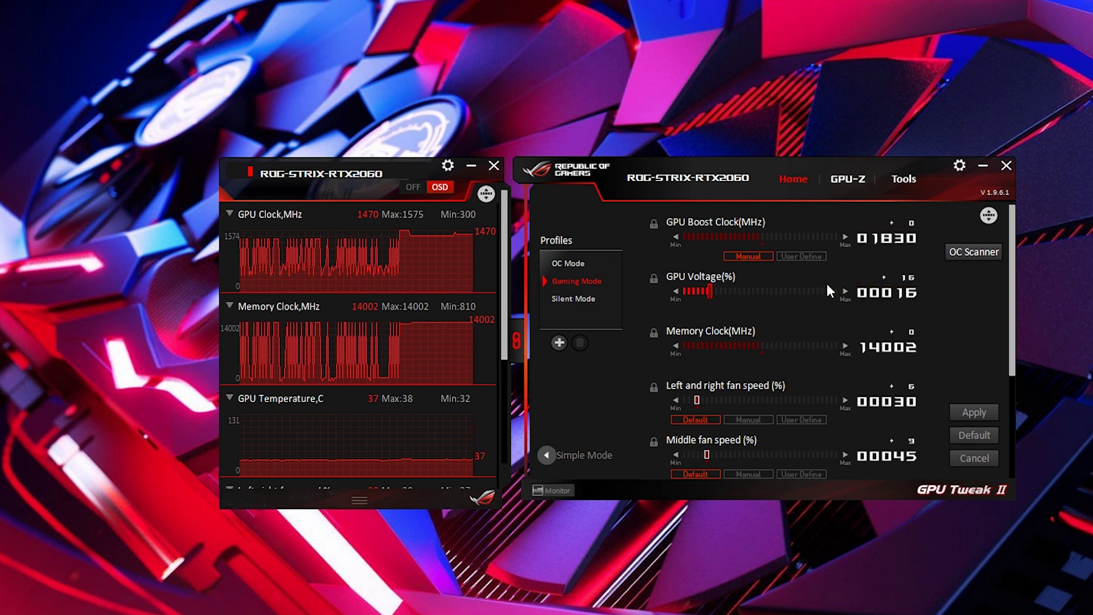
scroll(829, 429, "down", 2)
scroll(706, 393, "up", 2)
scroll(731, 352, "down", 2)
scroll(767, 401, "down", 1)
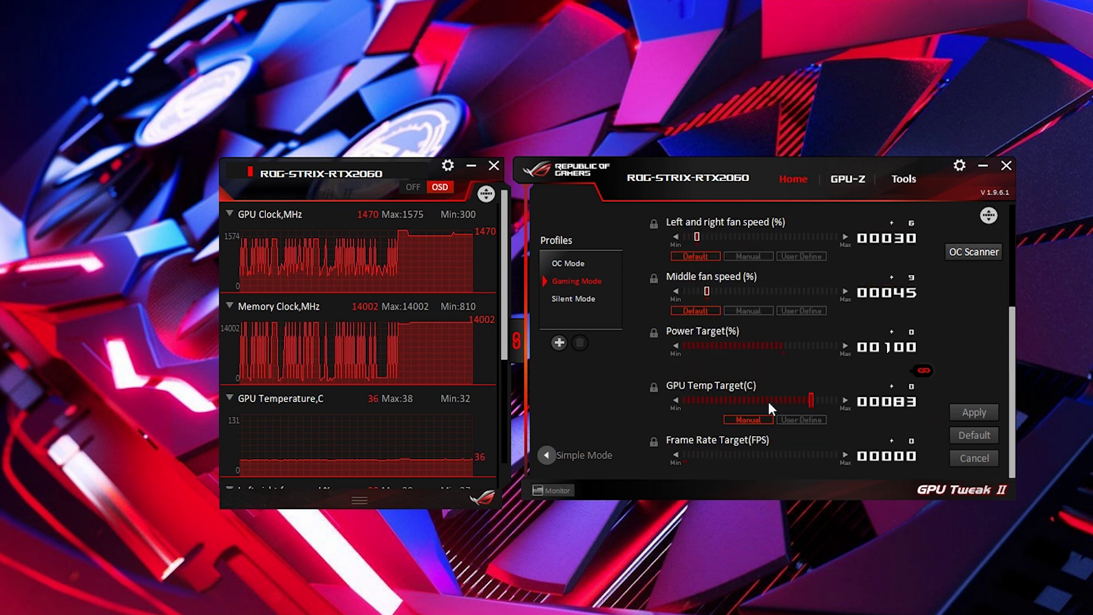
scroll(768, 398, "up", 3)
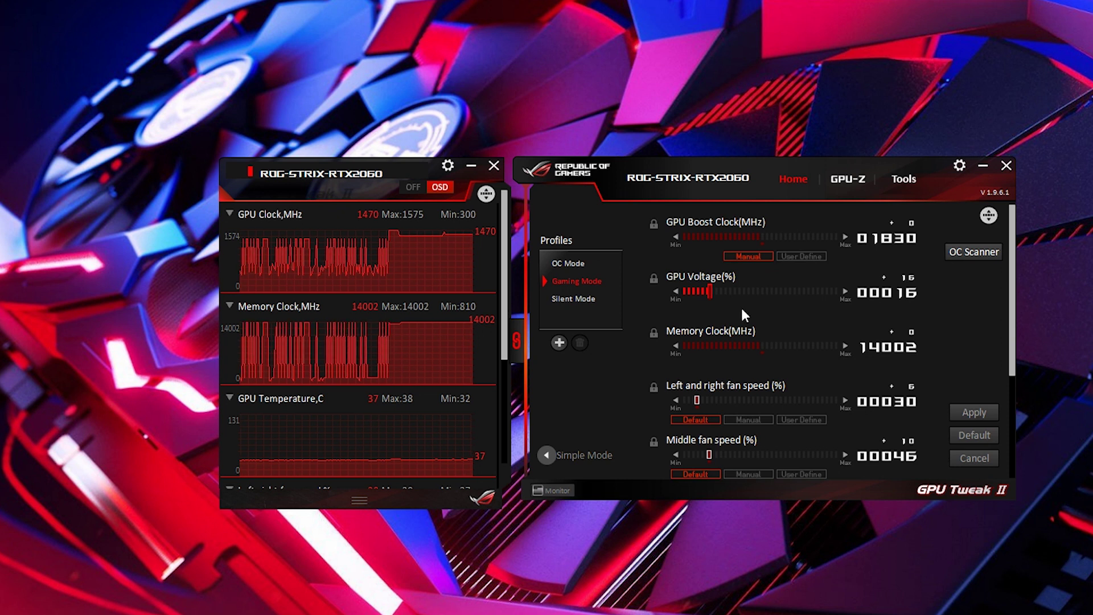
Bring the GPU Voltage down to 0 %, try 100 %, and return it to 0 %
left_click_drag(710, 291, 670, 290)
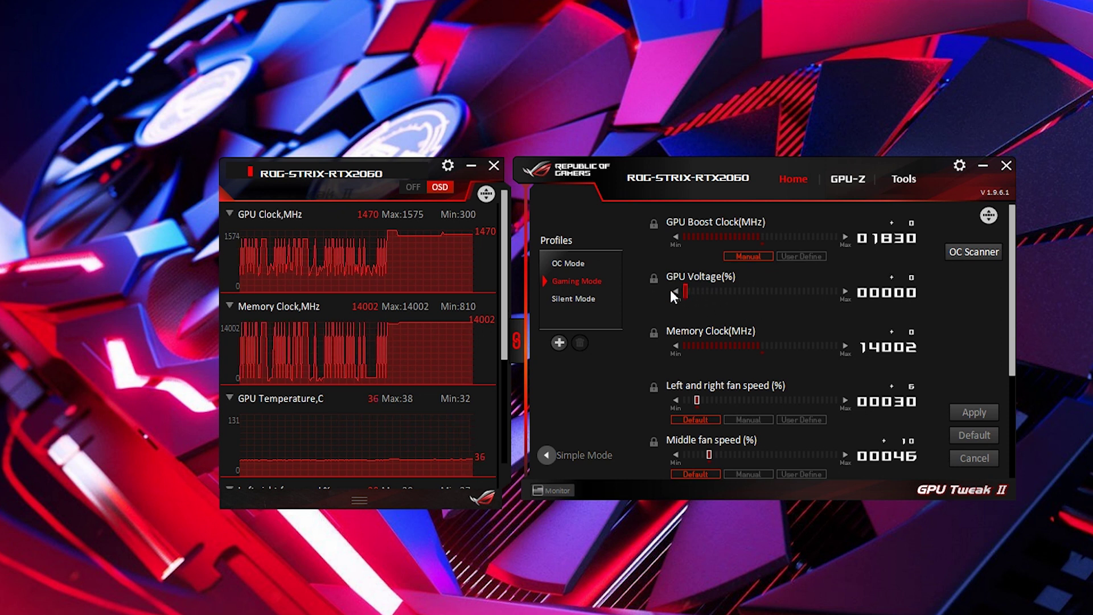
left_click(683, 289)
type("100")
left_click_drag(840, 292, 634, 293)
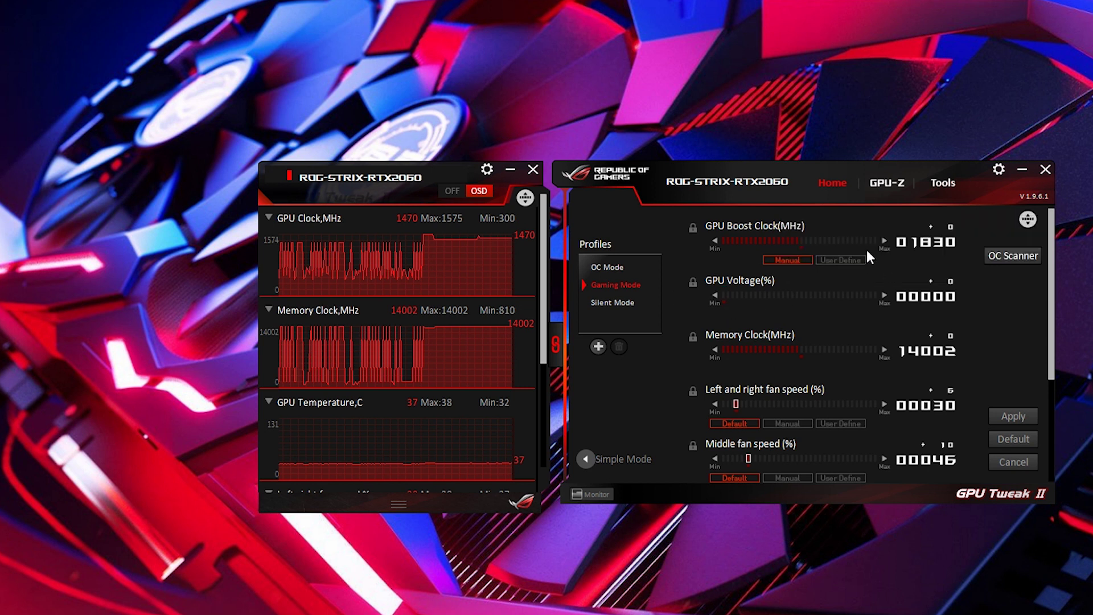
left_click(925, 245)
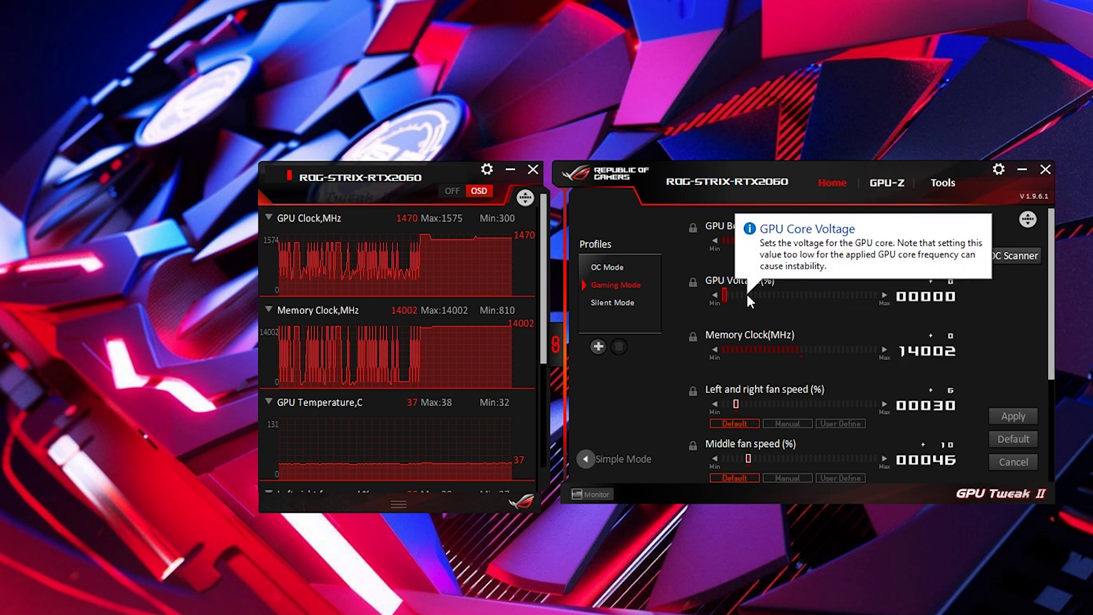
Switch the left and right fan speed to Manual, set it to 100 %, and apply the change
scroll(801, 337, "down", 2)
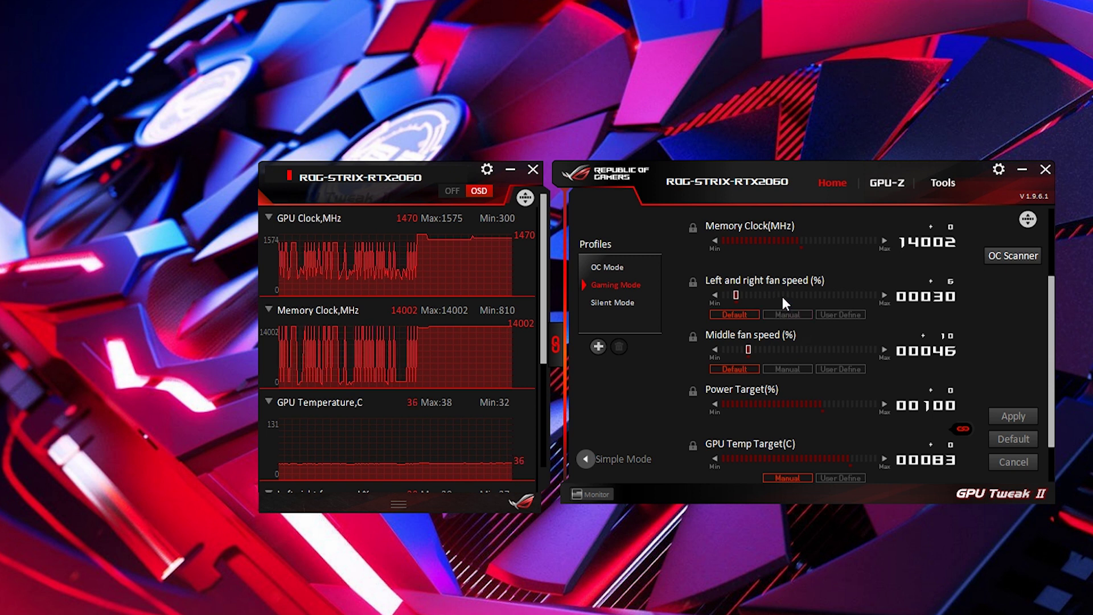
mouse_move(696, 340)
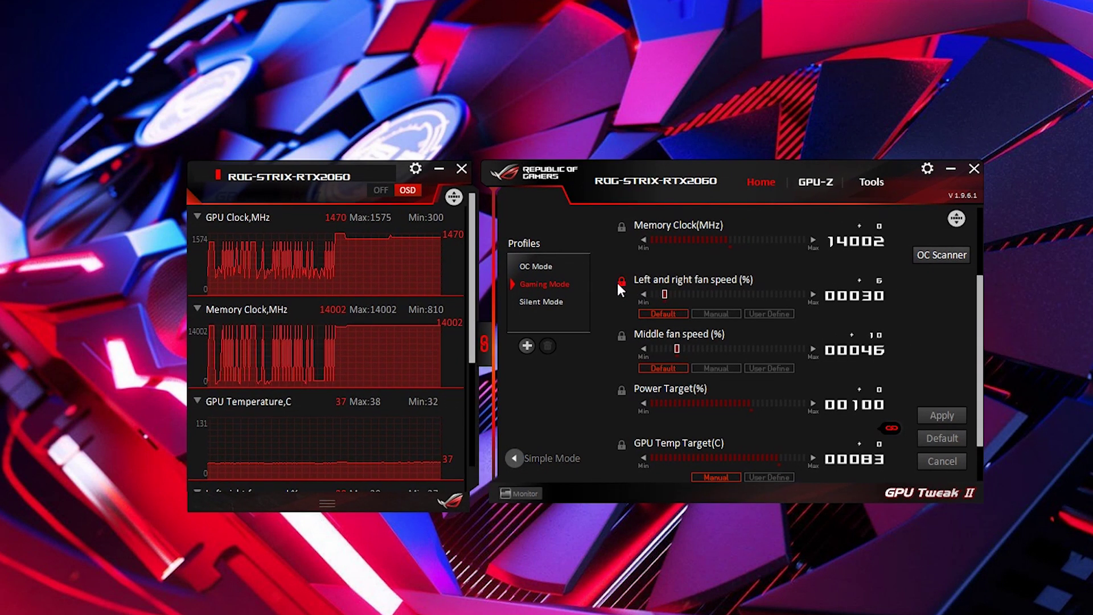
left_click(707, 312)
left_click_drag(663, 294, 815, 300)
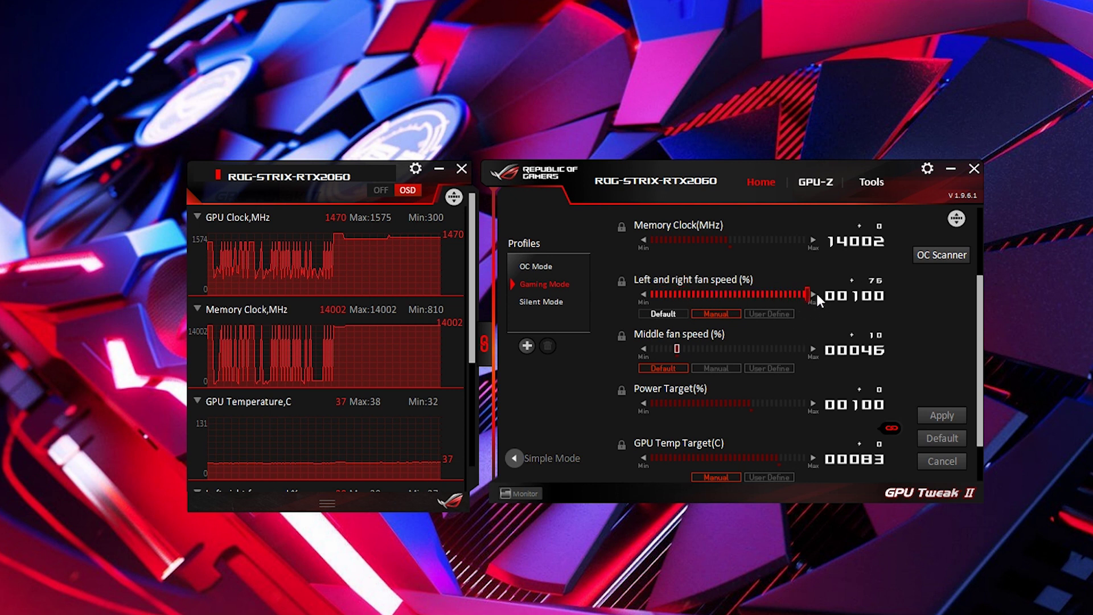
left_click(929, 413)
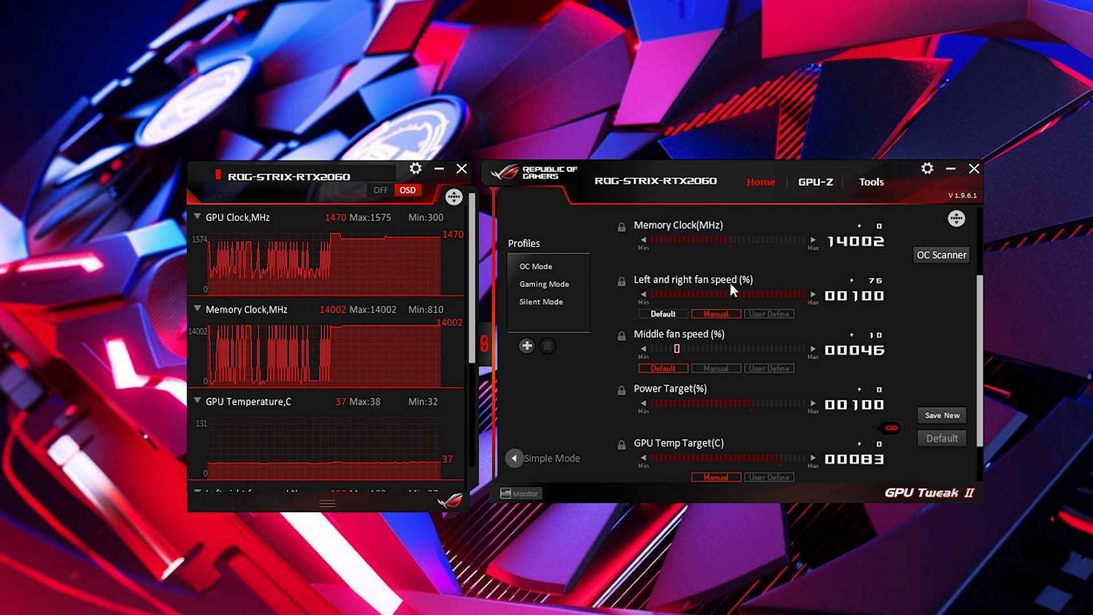
Open the user-defined curve for the left and right fans and move its points to 48,24, 59,55 and 77,70
left_click_drag(740, 296, 679, 308)
left_click(767, 314)
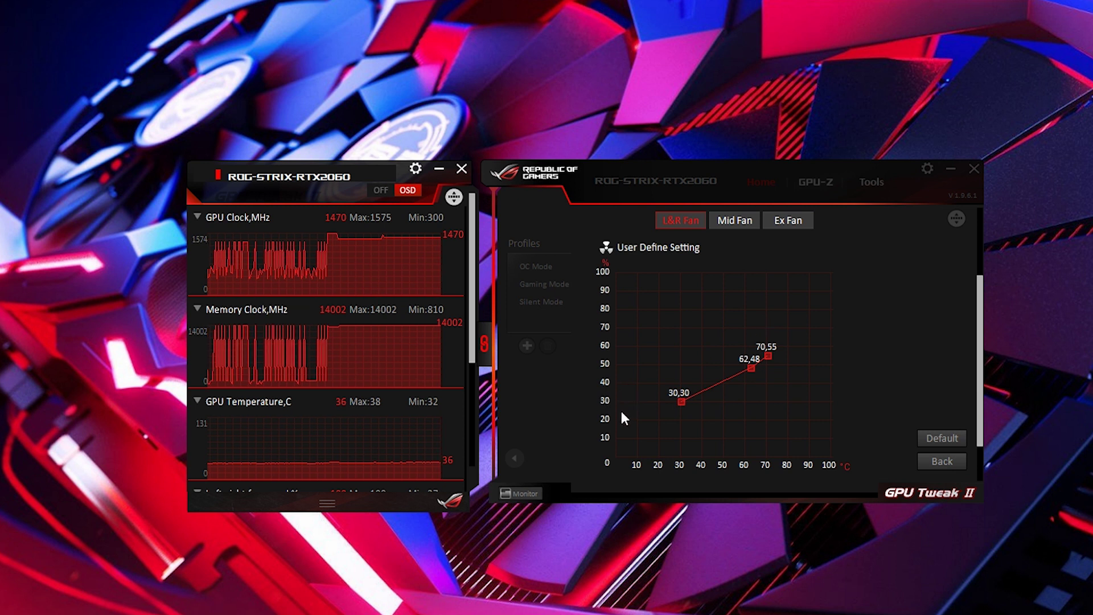
left_click_drag(681, 402, 782, 328)
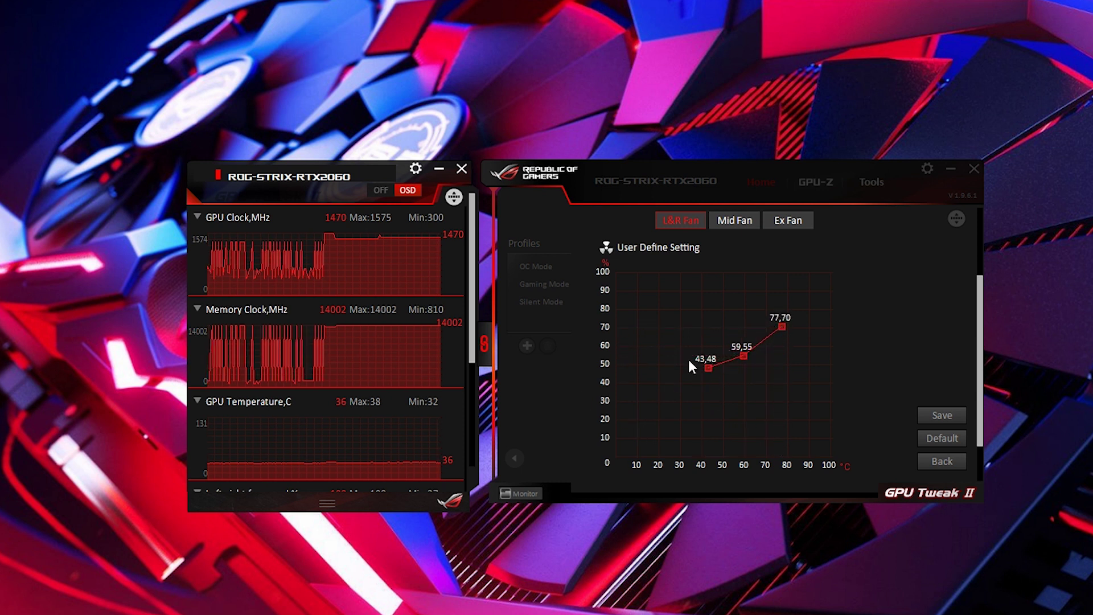
left_click_drag(708, 367, 721, 438)
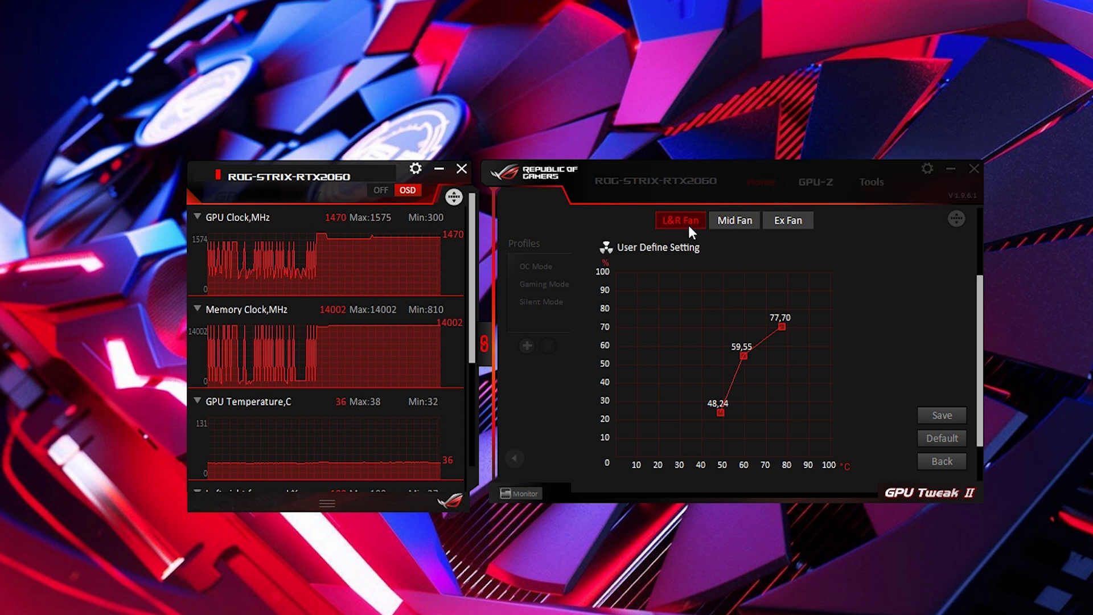
View the middle fan's user-defined curve, discarding the left and right fan curve changes, and return to the main settings
left_click(734, 223)
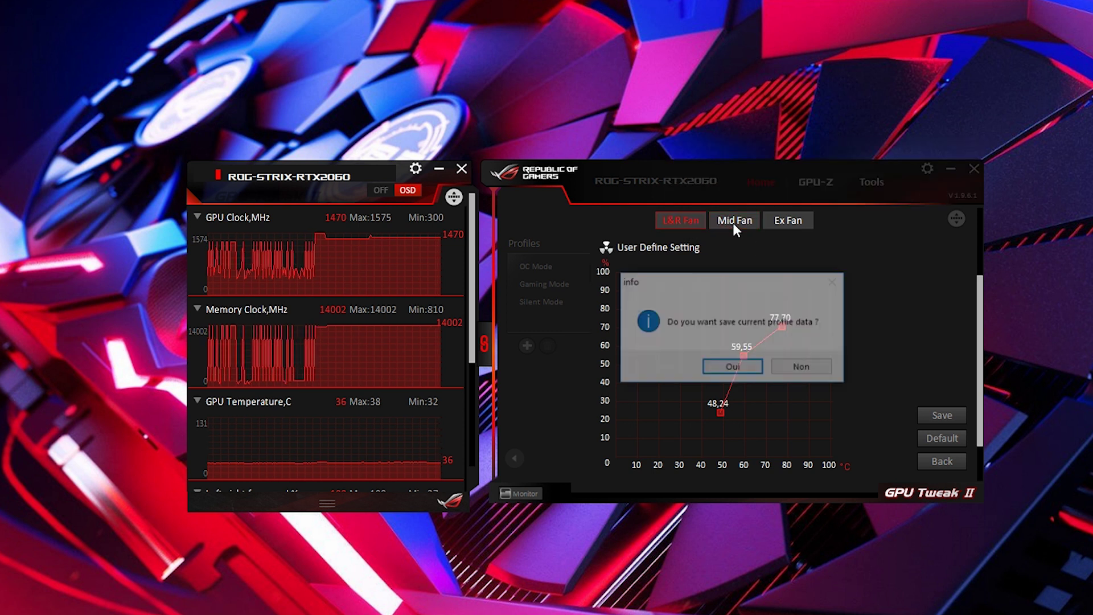
left_click(802, 368)
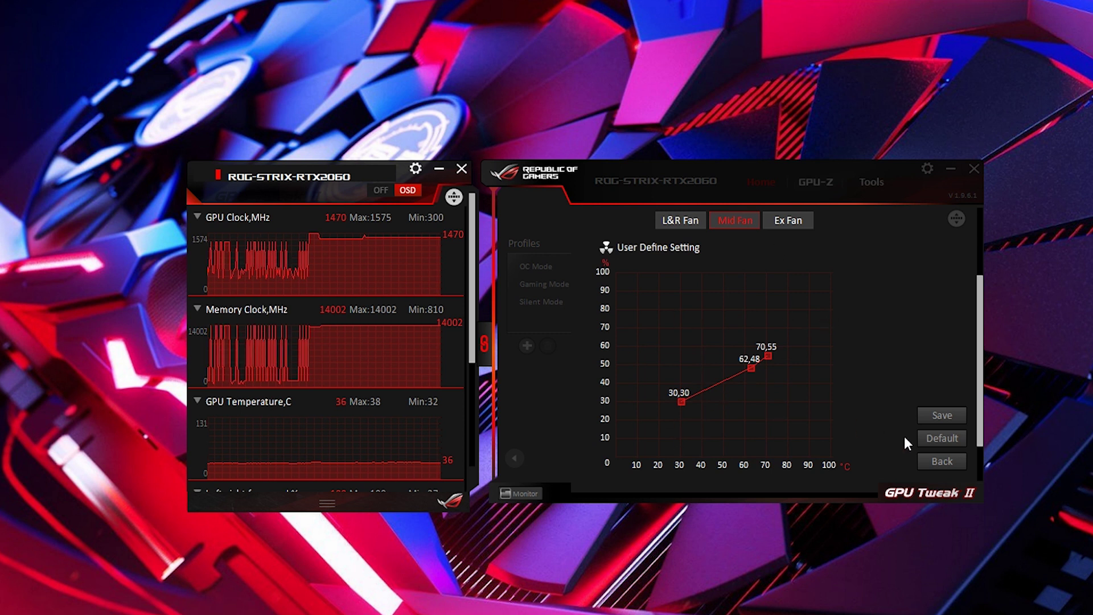
left_click(933, 461)
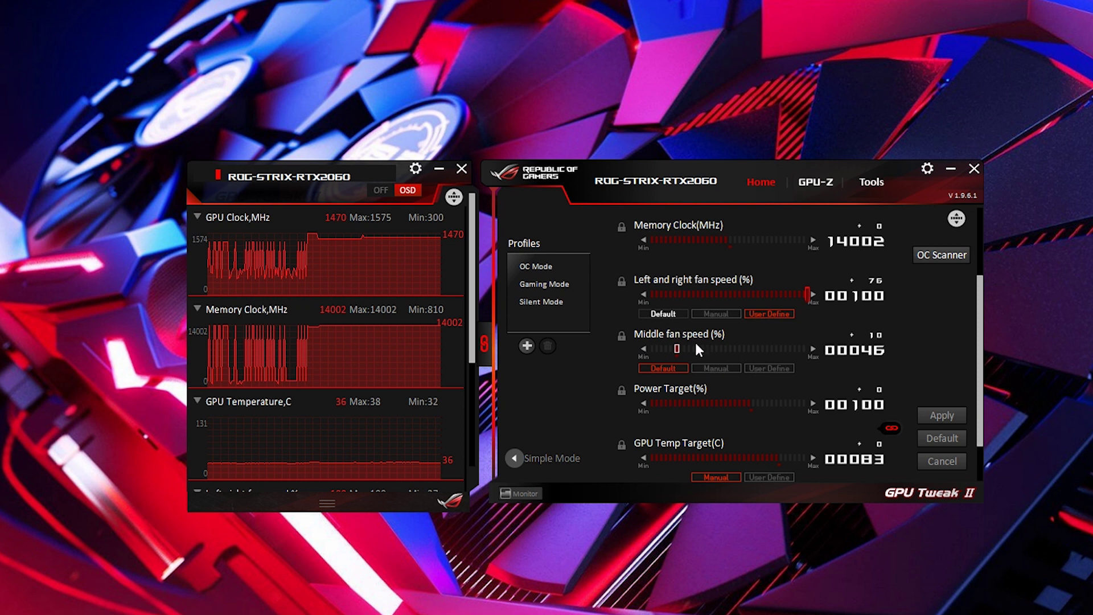
Set the left and right fan speed to Default, apply it, and try Manual mode for the middle fan
left_click(678, 313)
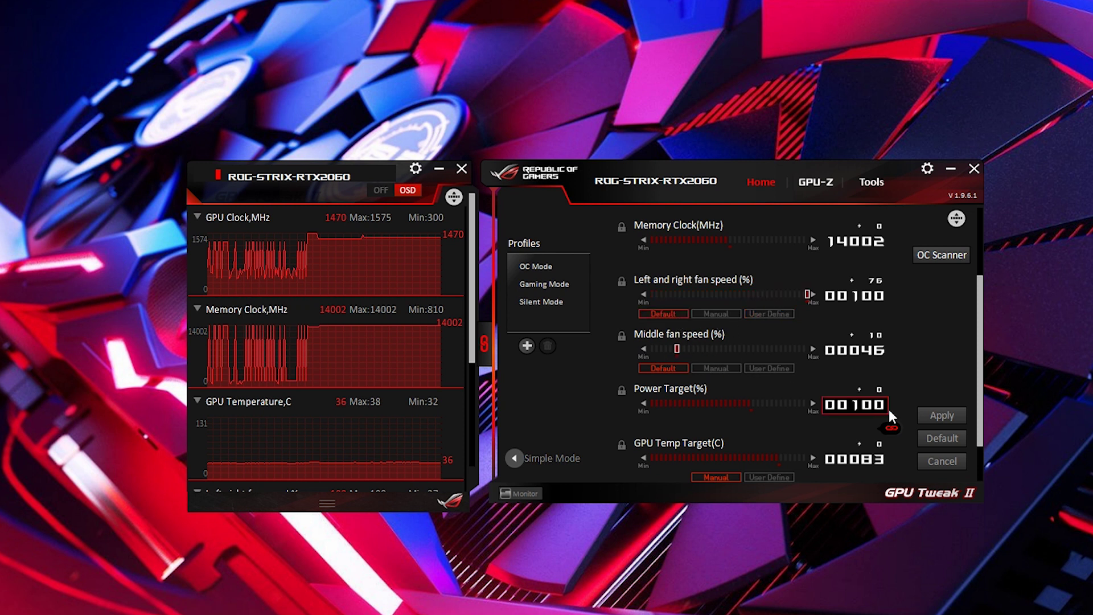
left_click(937, 415)
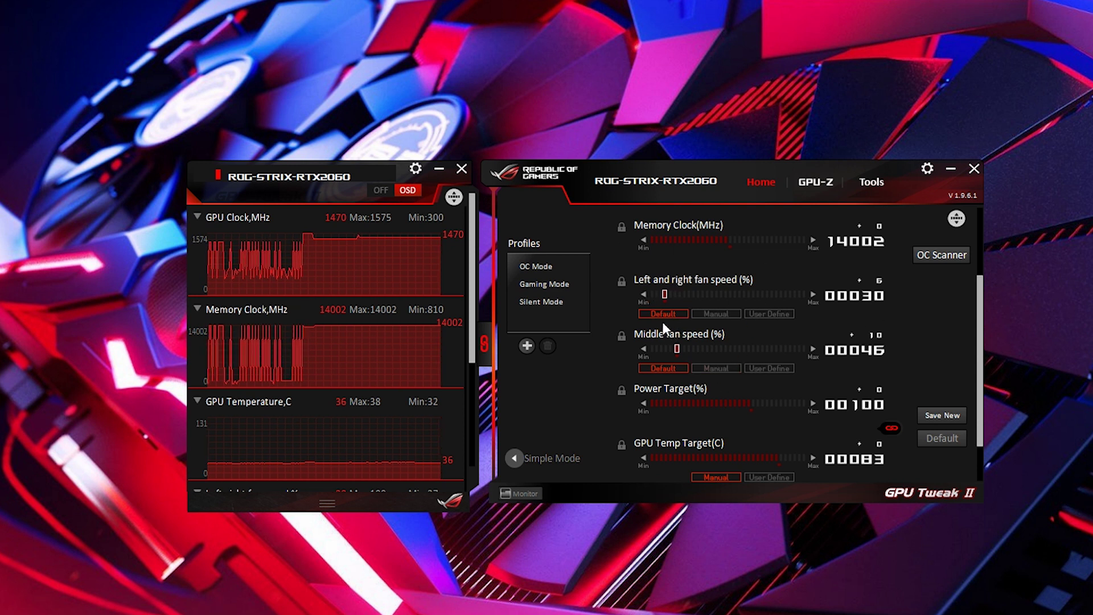
left_click(707, 367)
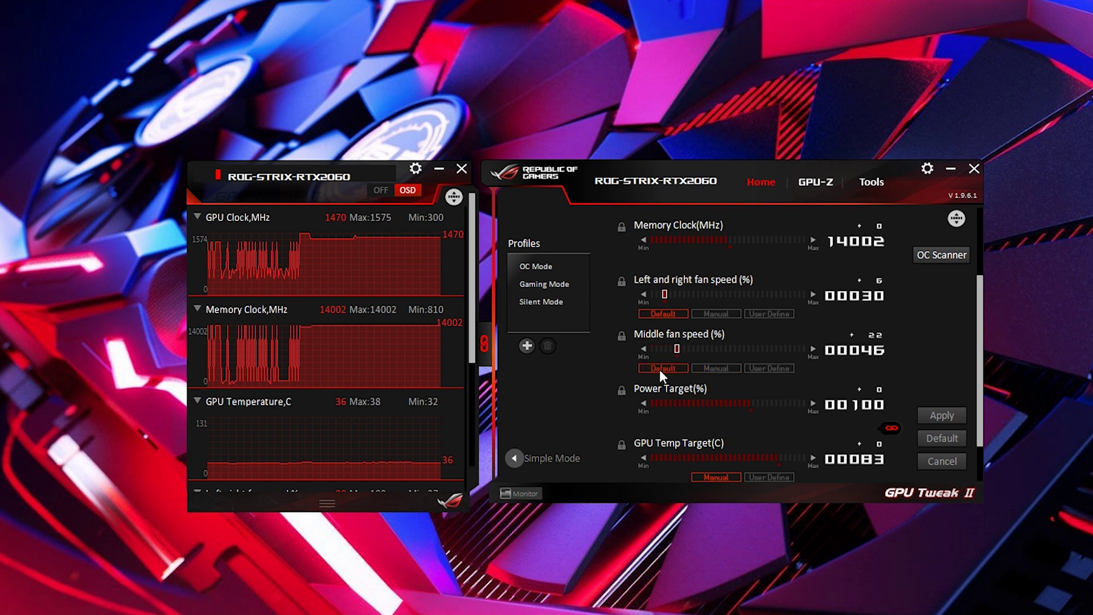
Raise the Power Target to 125 %, with the linked GPU Temp Target at 87 °C, and apply the change
scroll(706, 346, "down", 1)
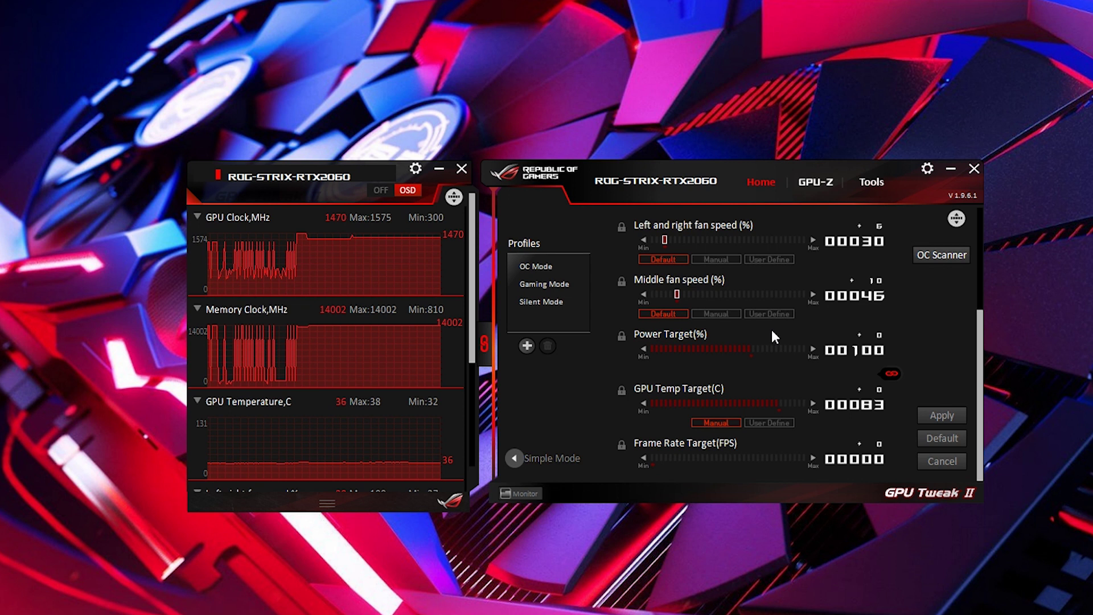
left_click_drag(753, 353, 828, 354)
left_click(926, 414)
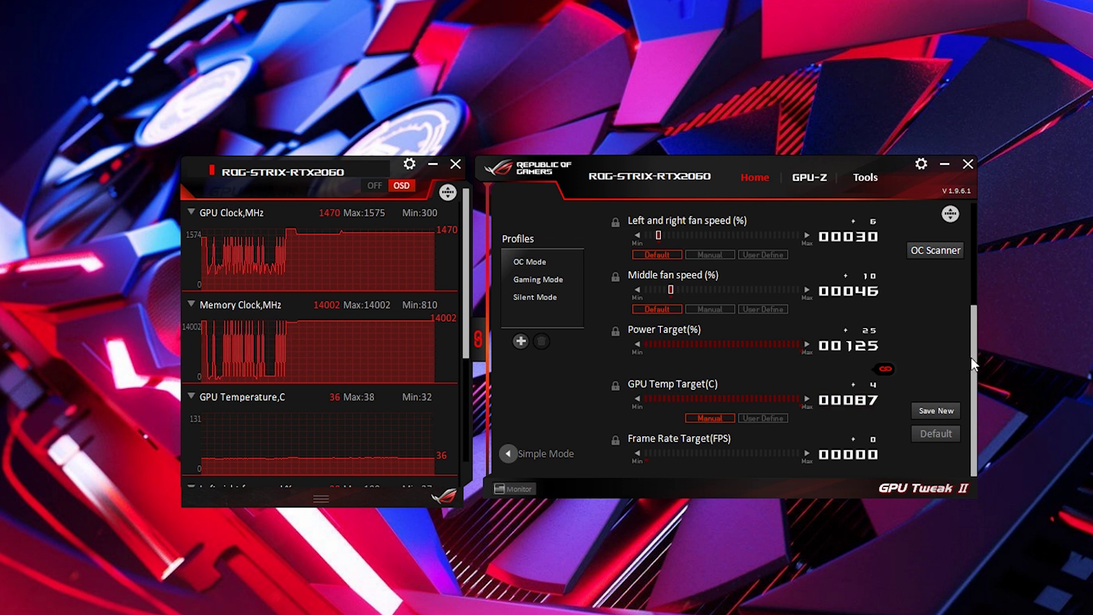
Try adjusting the GPU Temp Target and unlinking it from the Power Target
left_click_drag(972, 364, 971, 393)
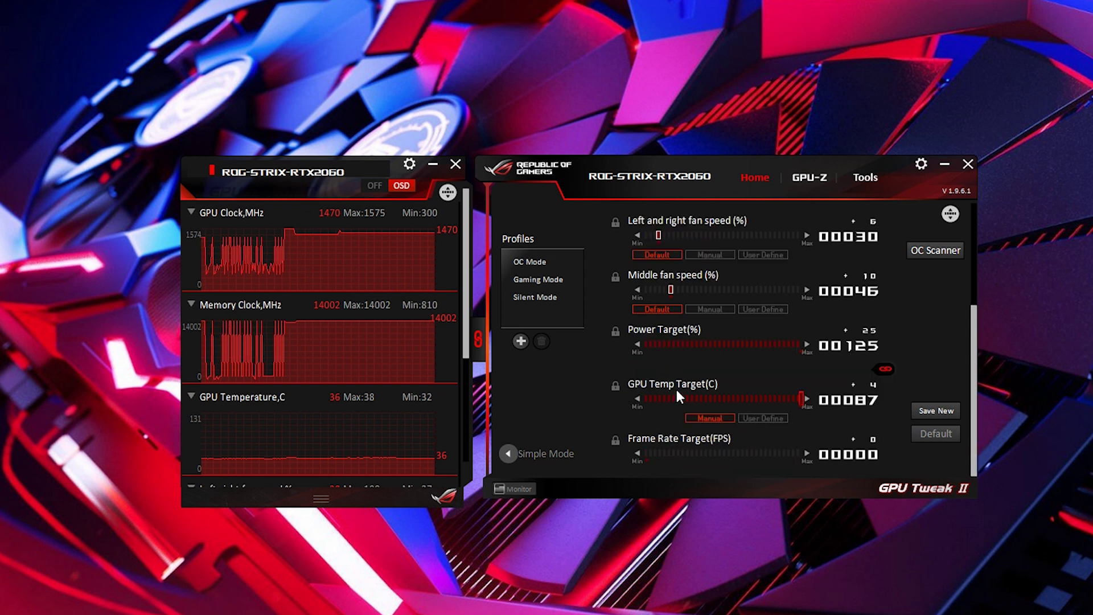
left_click(835, 402)
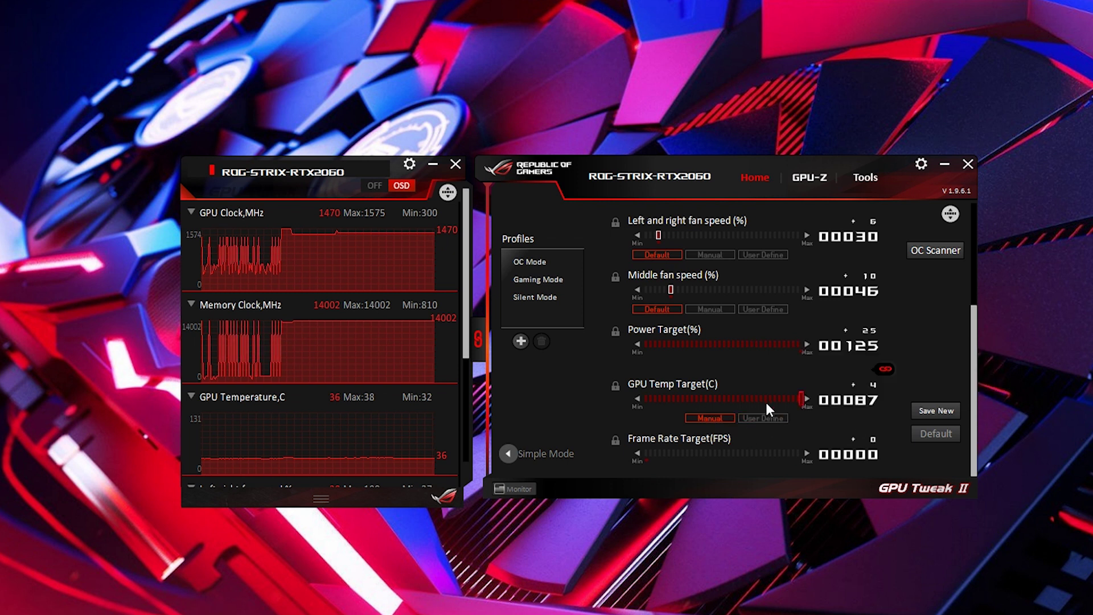
left_click_drag(730, 399, 815, 394)
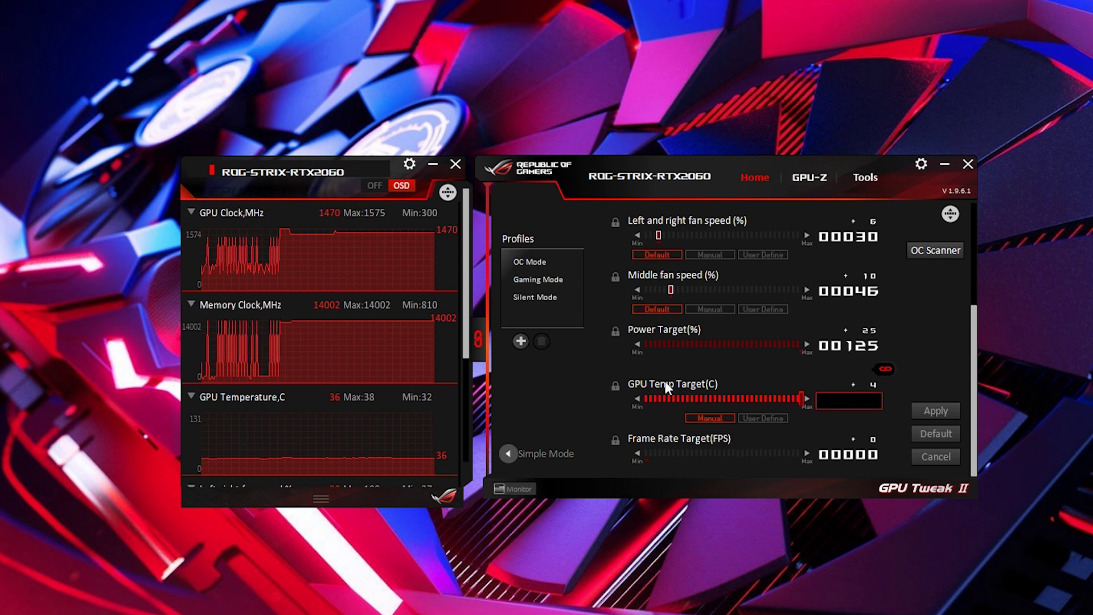
left_click(595, 366)
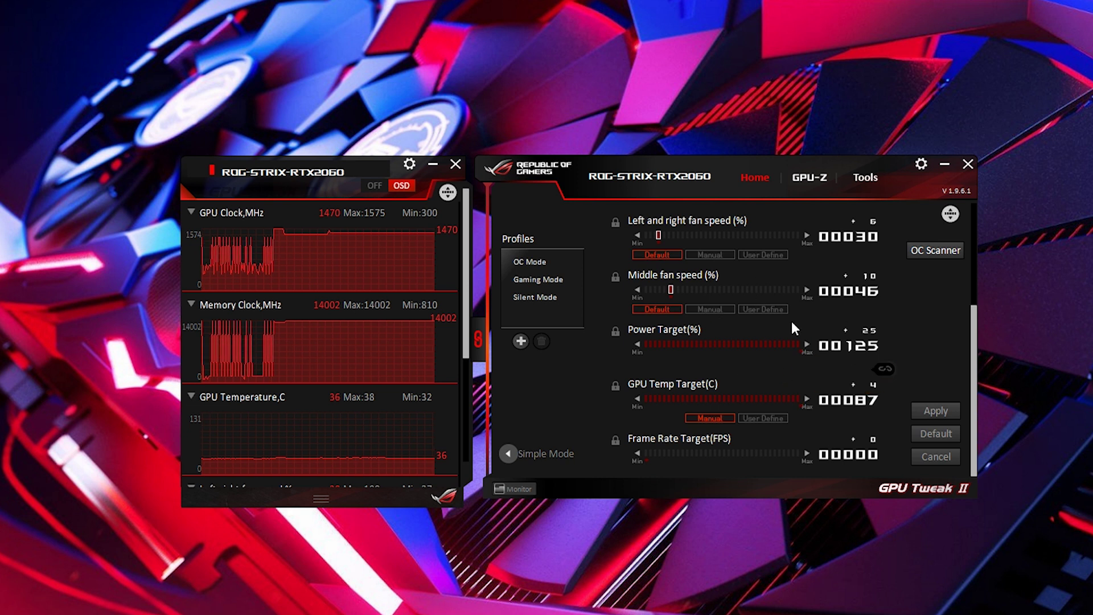
left_click_drag(790, 394, 832, 401)
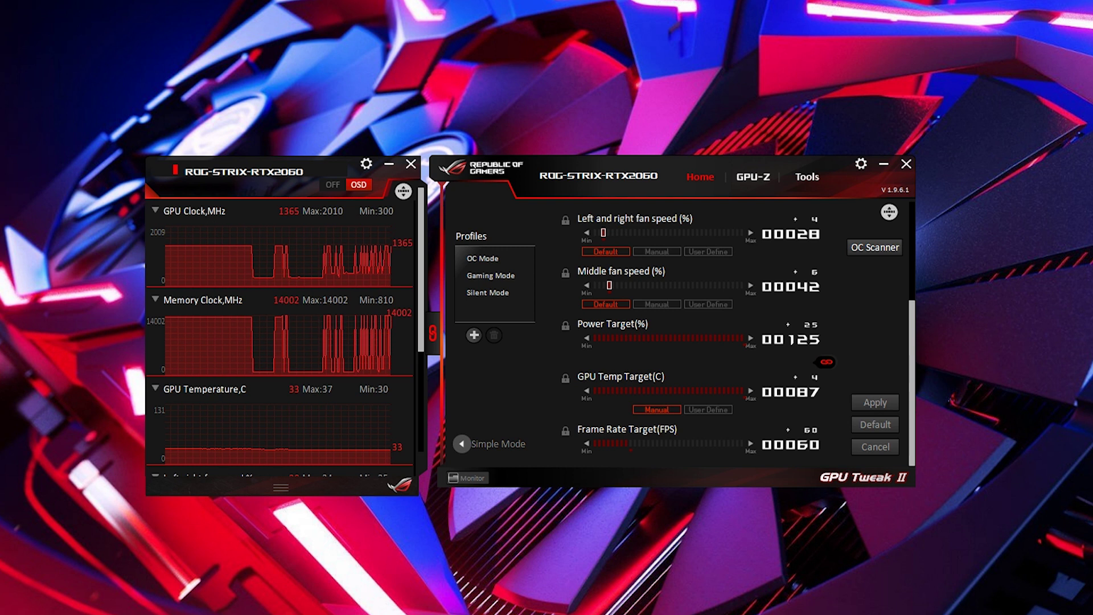
Set the Frame Rate Target to 120 FPS and look over the clock, voltage and fan settings
left_click(810, 448)
type("120")
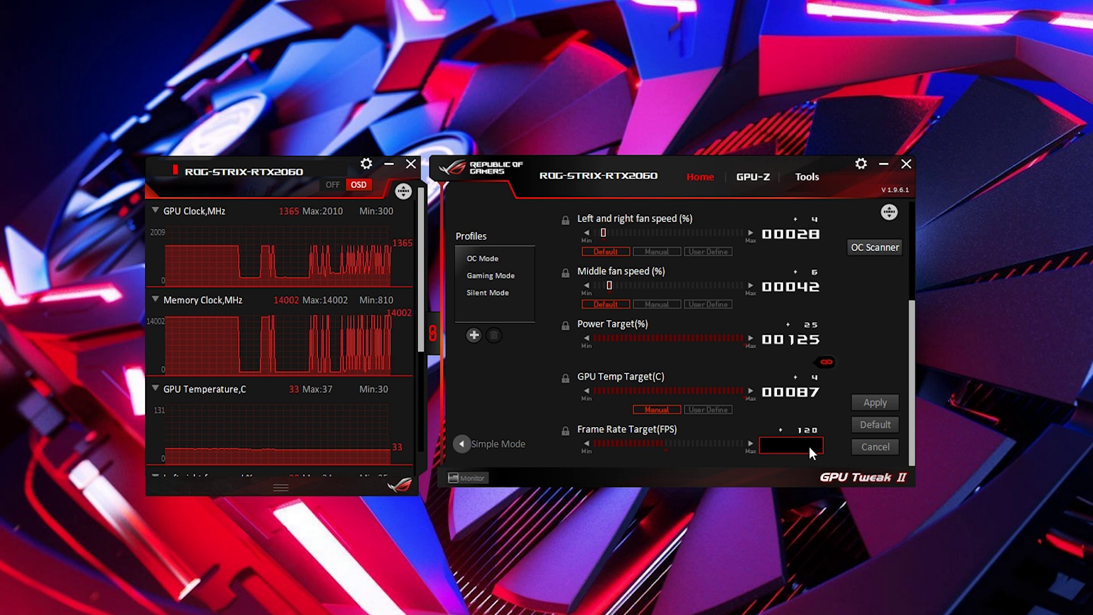
scroll(838, 340, "up", 3)
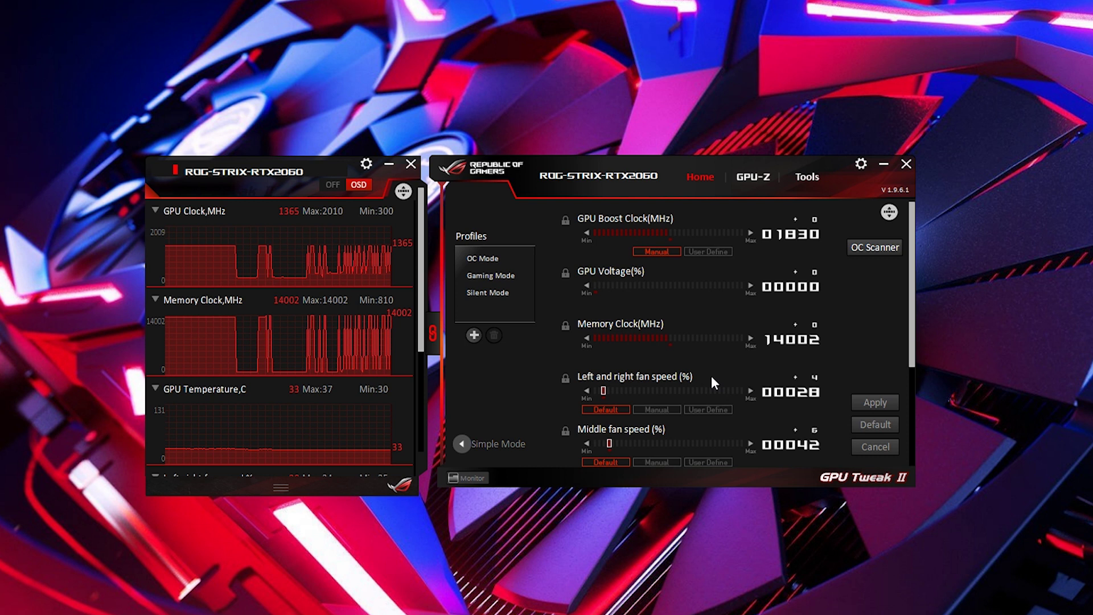
scroll(711, 375, "down", 3)
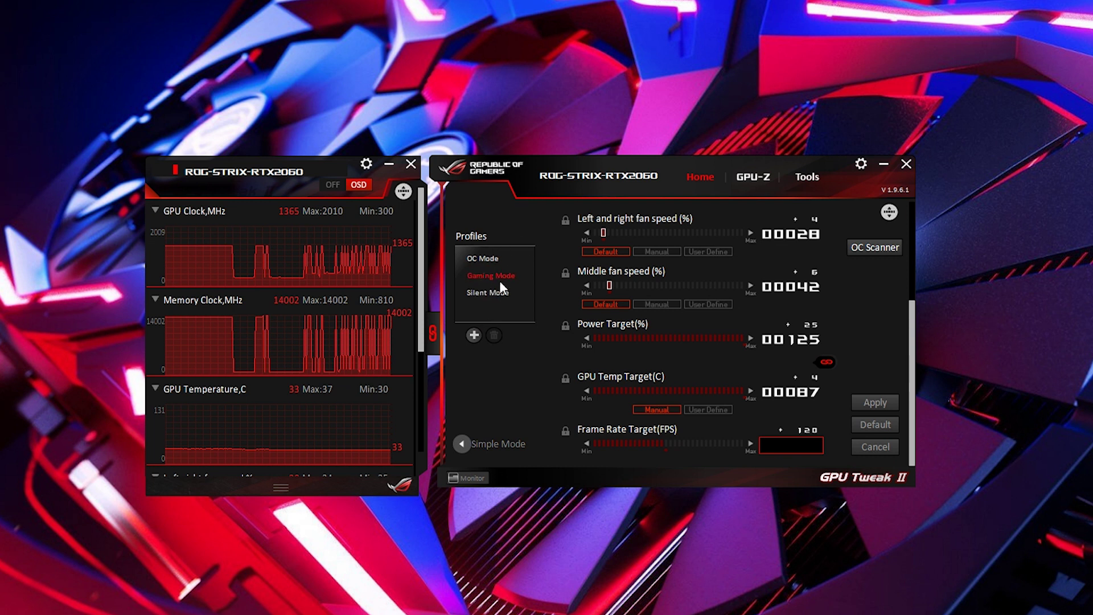
Create a new profile named OC JO
left_click(478, 336)
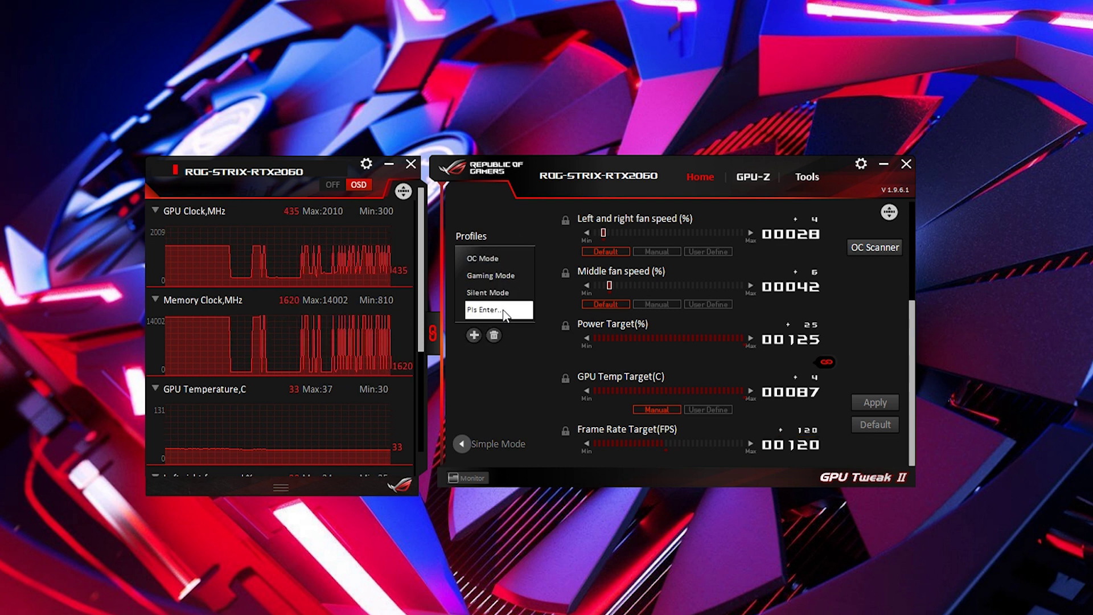
type("OC JO")
key("Return")
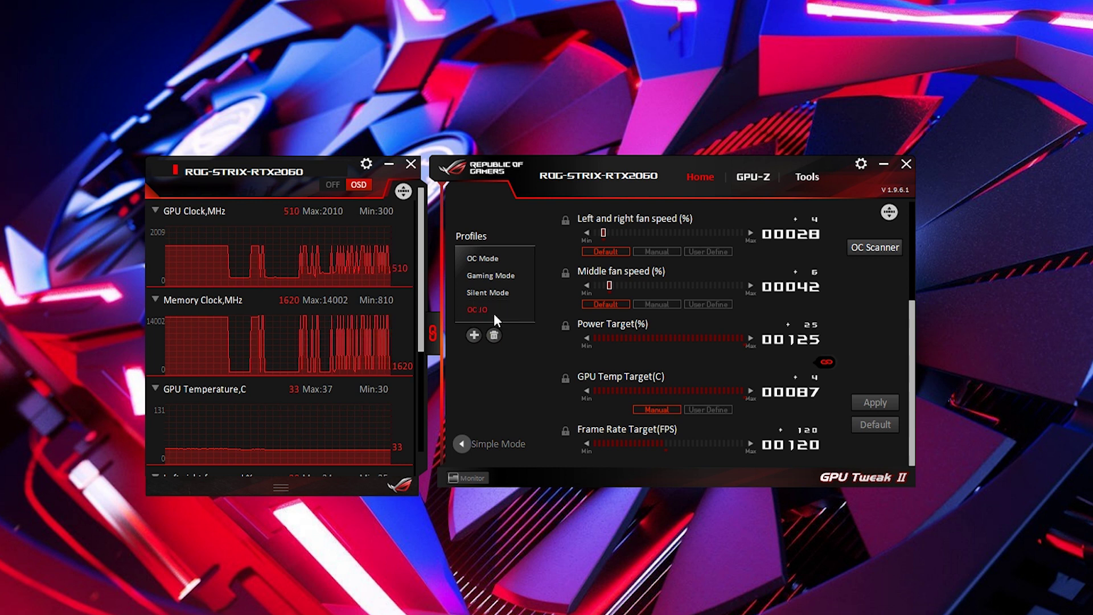
Set the GPU Boost Clock to 1900 MHz for the OC JO profile and apply the change
scroll(722, 310, "up", 3)
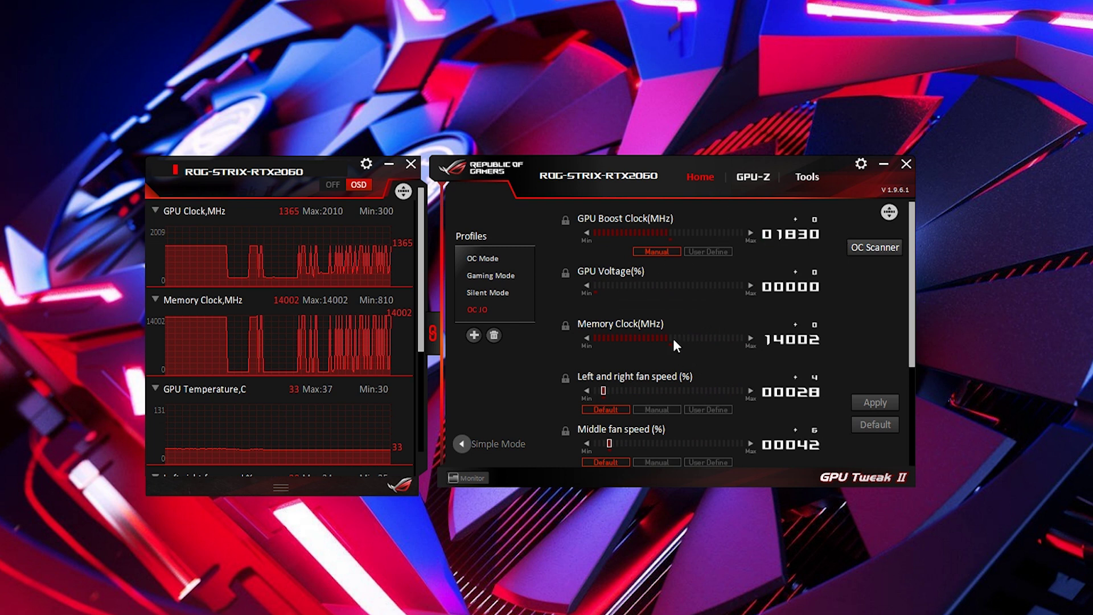
left_click(777, 234)
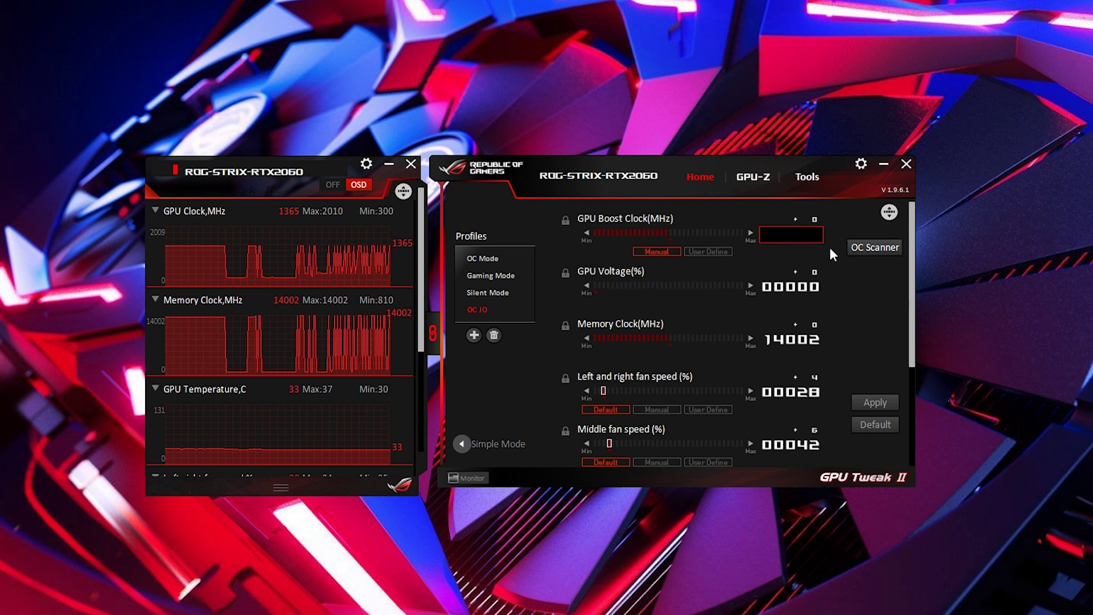
type("1900")
key("Return")
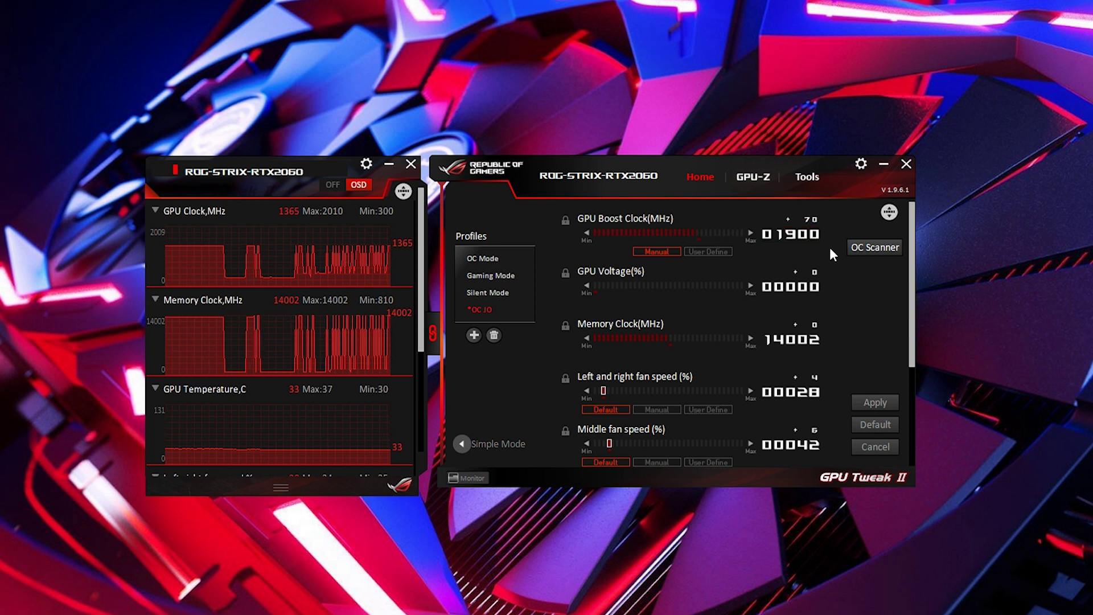
left_click(879, 405)
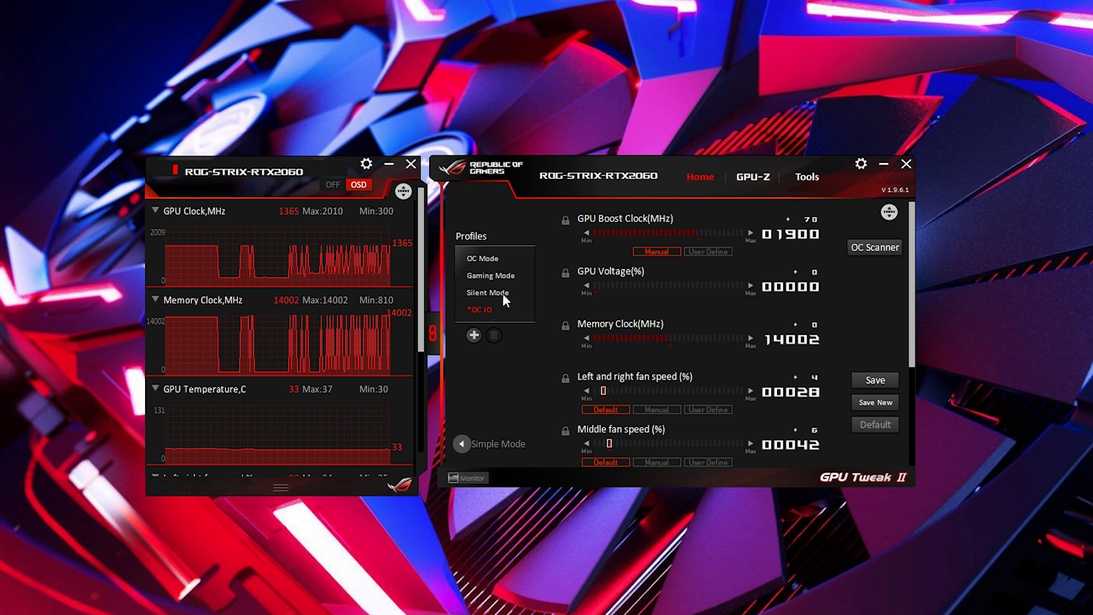
Add two more profiles without custom names and select the first of them
left_click(473, 335)
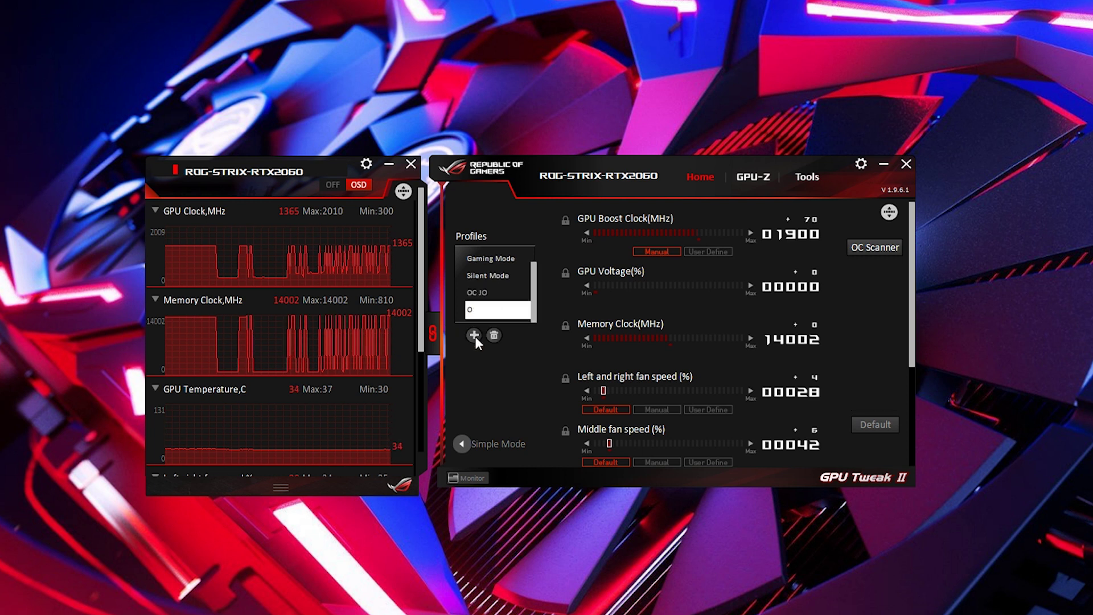
left_click(475, 336)
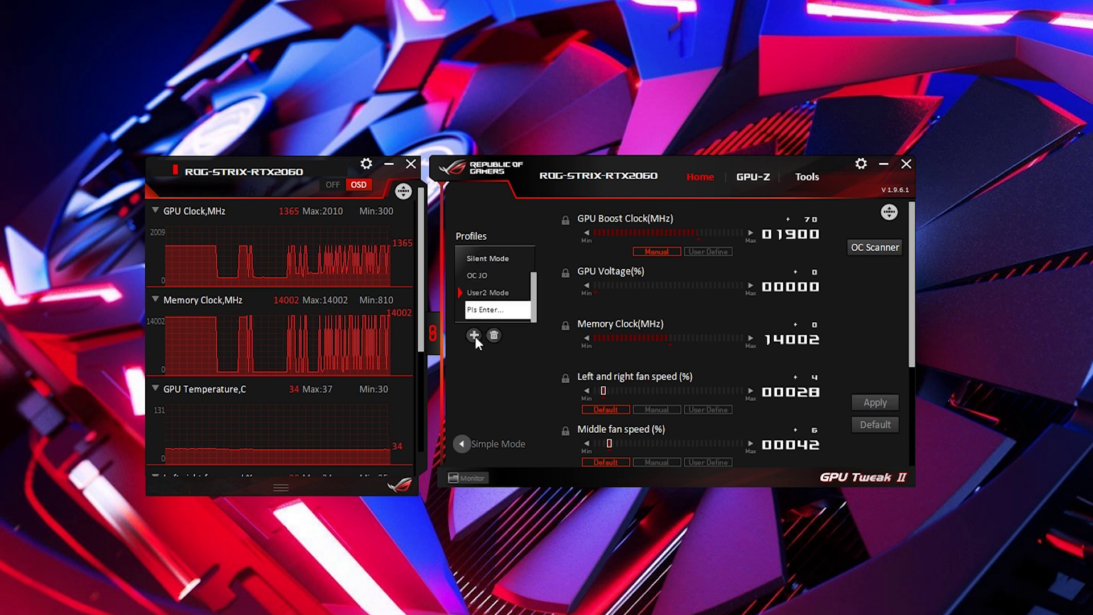
left_click(506, 298)
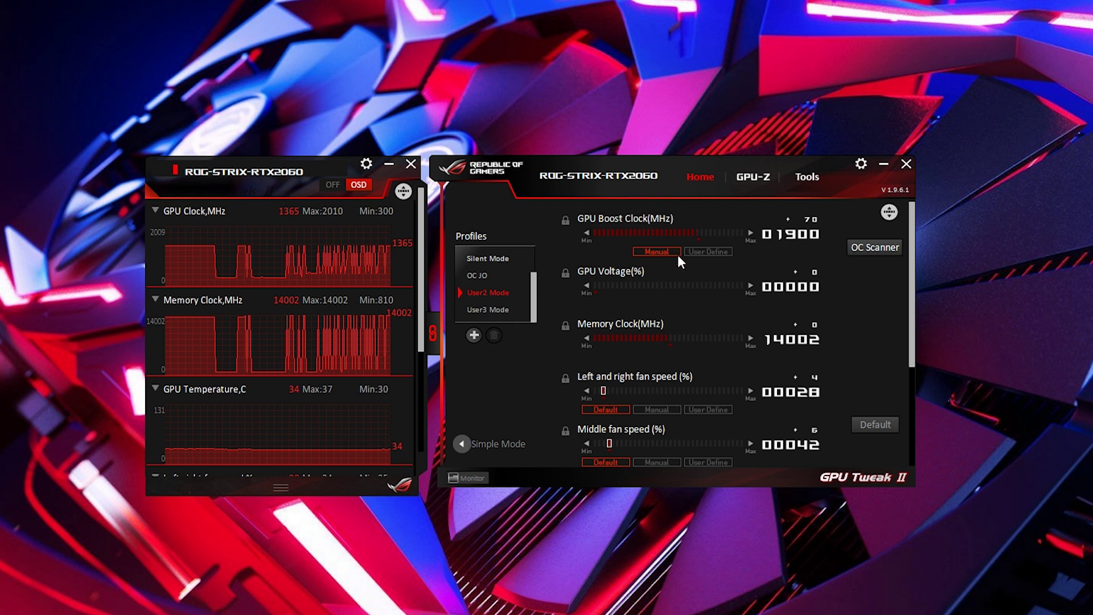
Set the Memory Clock to 14200 MHz in the selected profile and apply the change
left_click(795, 341)
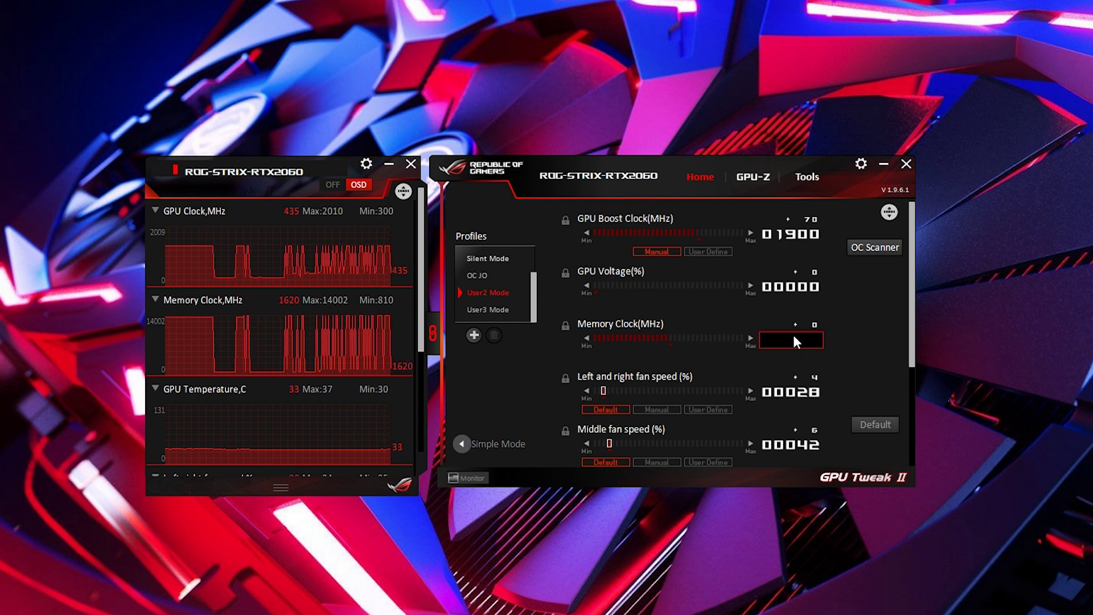
type("14200")
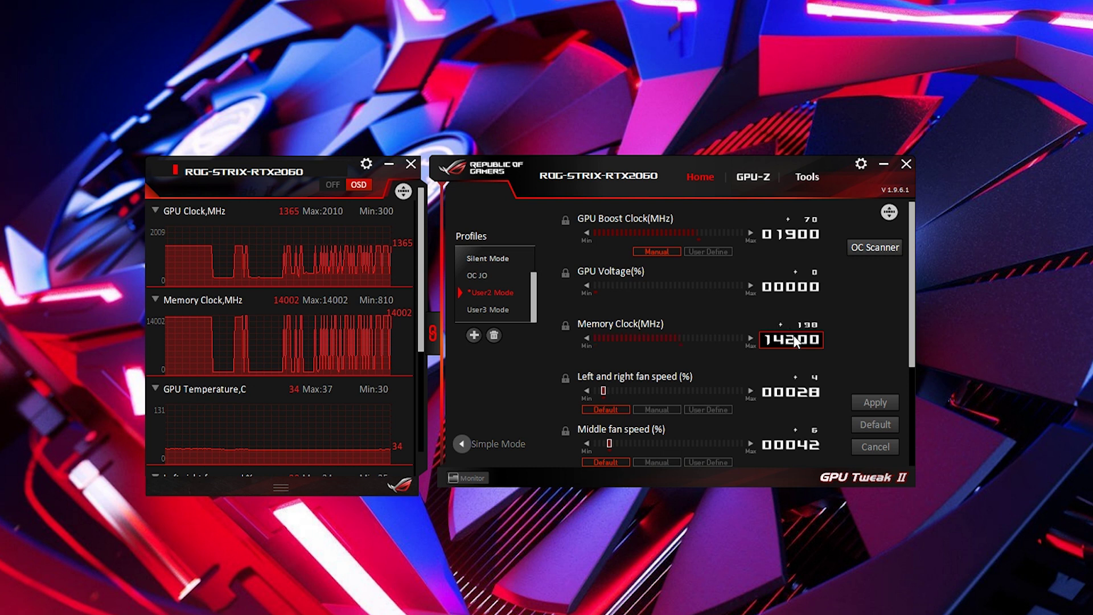
key("Return")
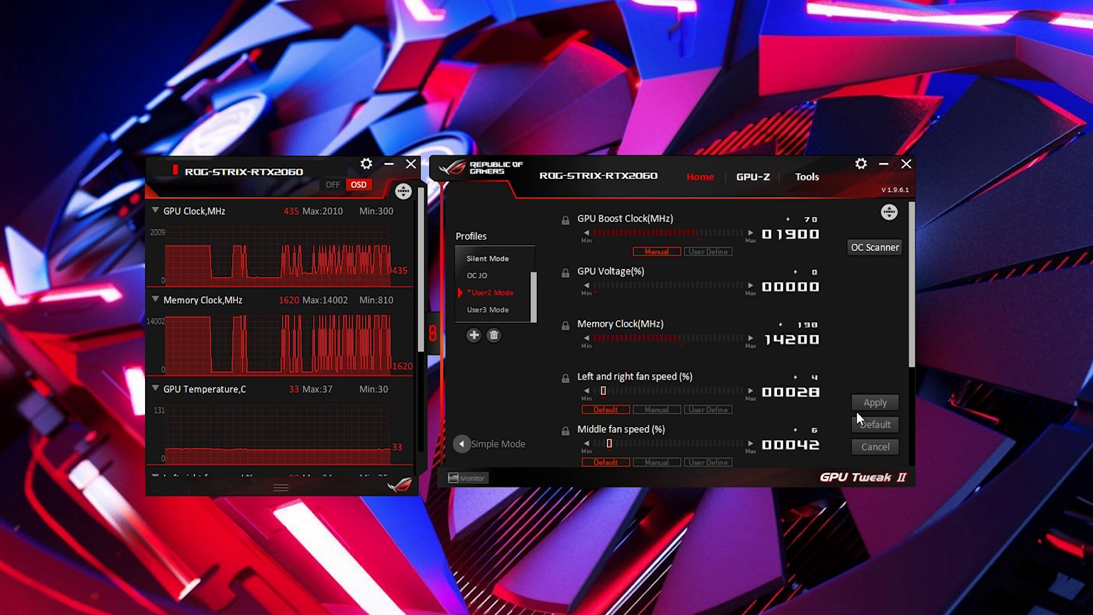
left_click(876, 402)
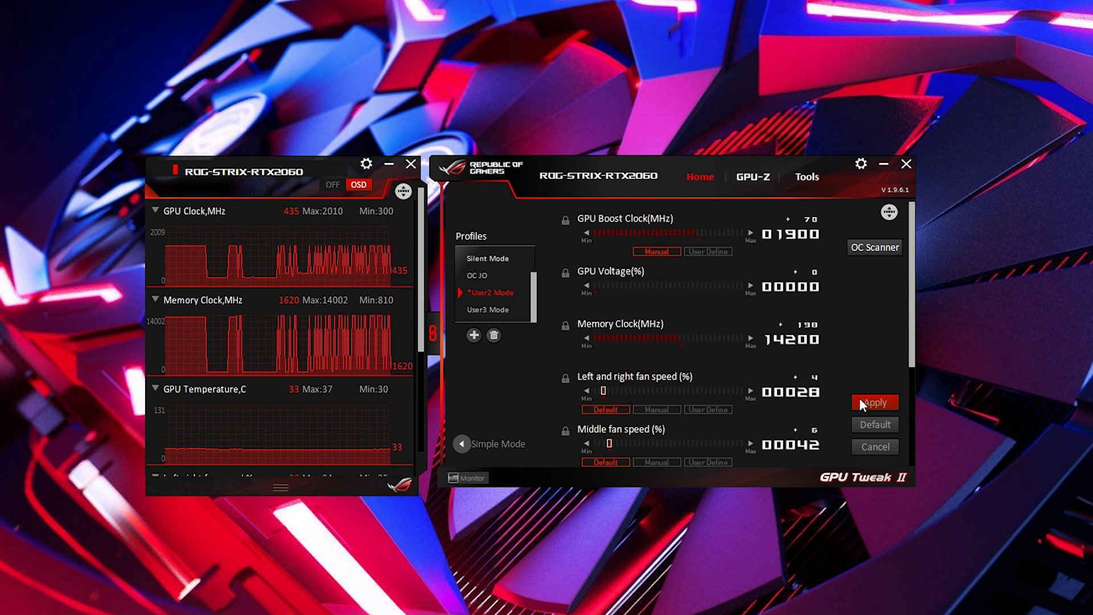
Restore the card's default settings and delete the User2 Mode profile
left_click(870, 427)
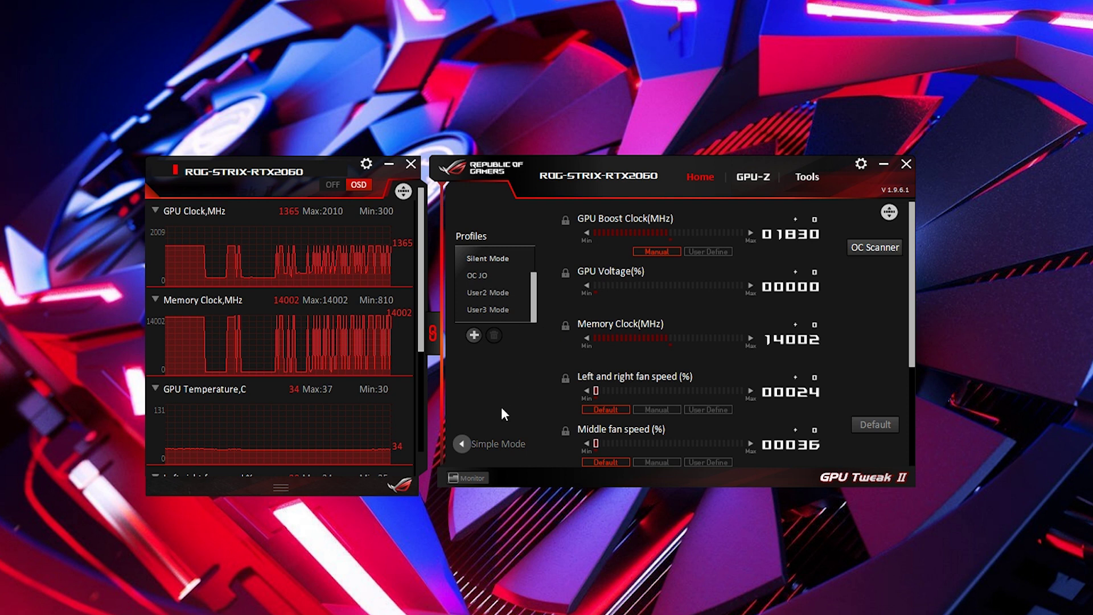
scroll(510, 307, "up", 2)
scroll(498, 274, "down", 2)
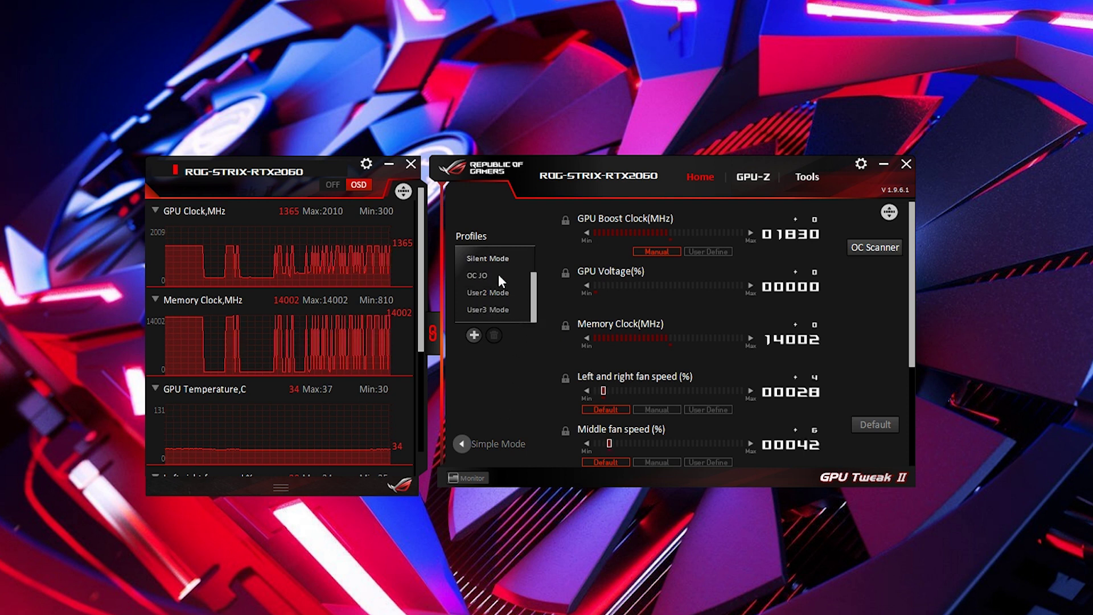
left_click(501, 295)
left_click(495, 336)
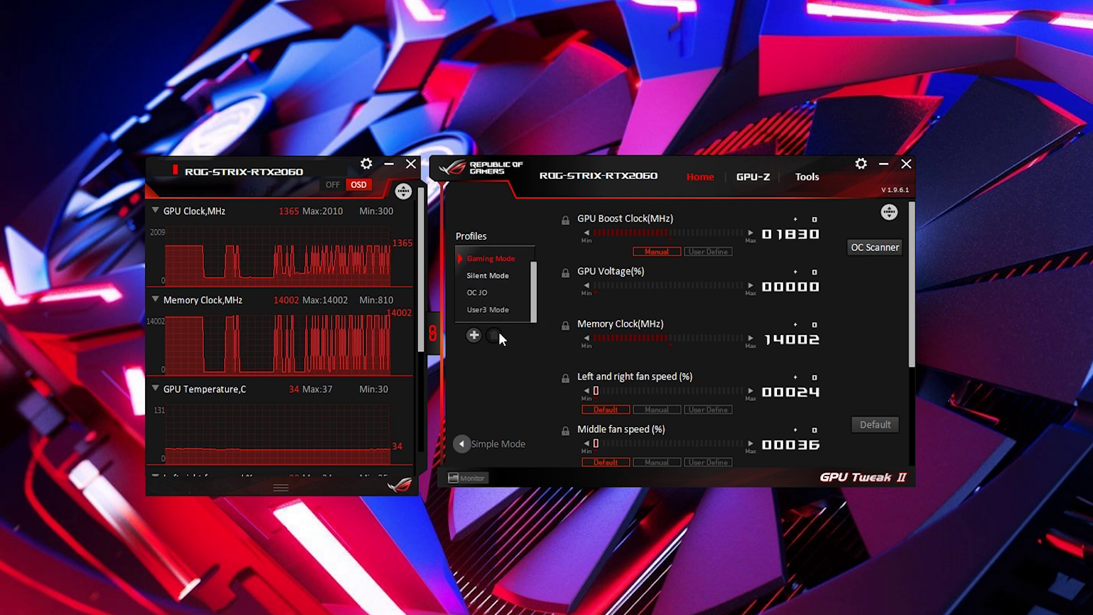
Delete the User3 Mode profile and display the graphics card's GPU-Z information
left_click(490, 312)
left_click(495, 336)
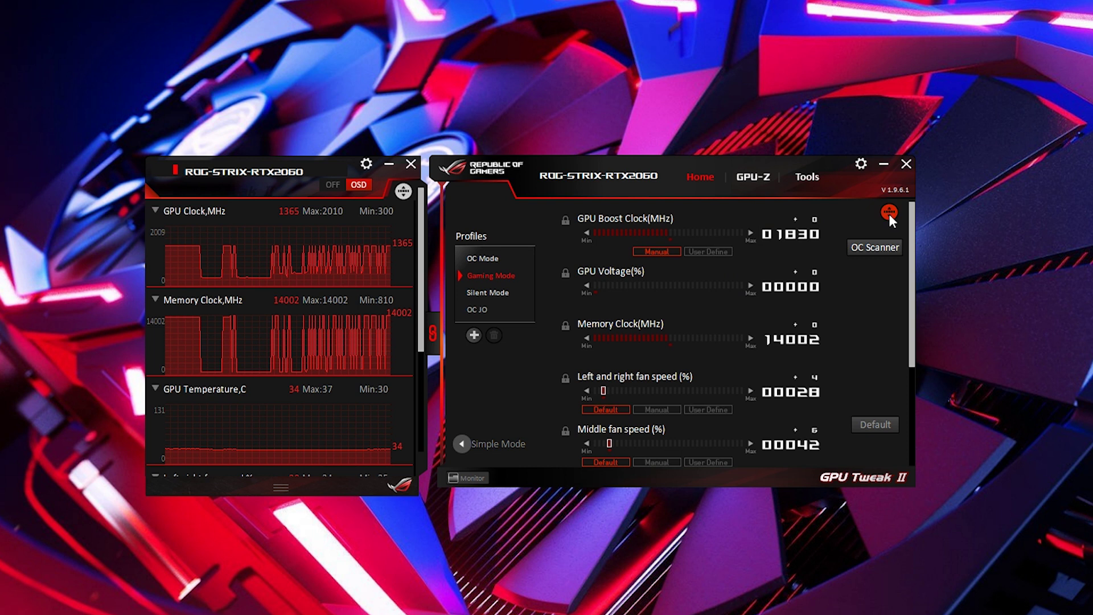
left_click(752, 181)
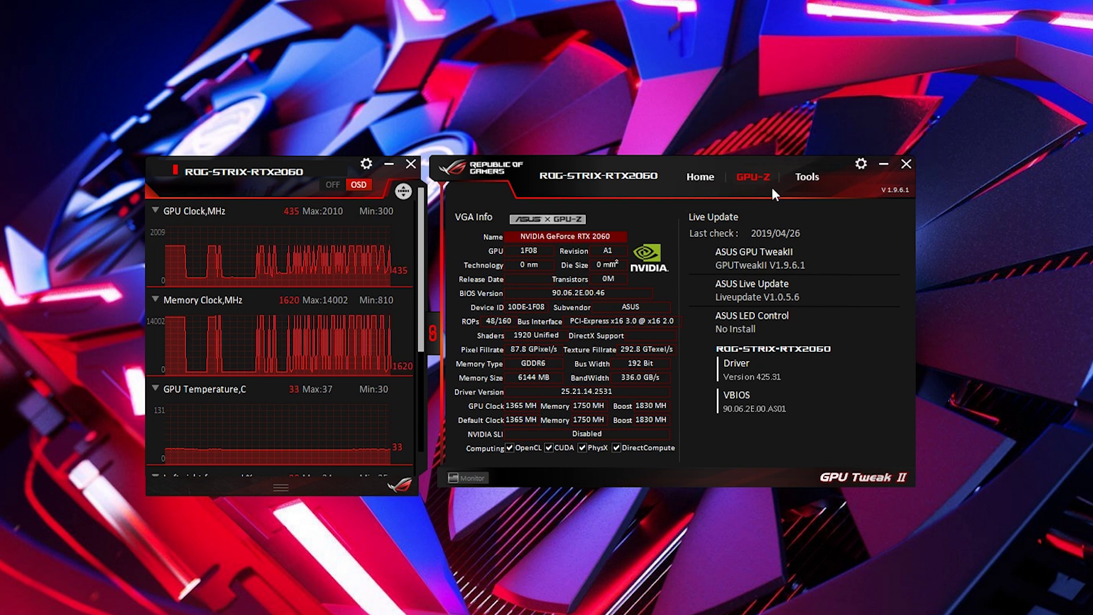
Launch ROG FurMark from the bundled tools and move its window clear of the main window
left_click(803, 176)
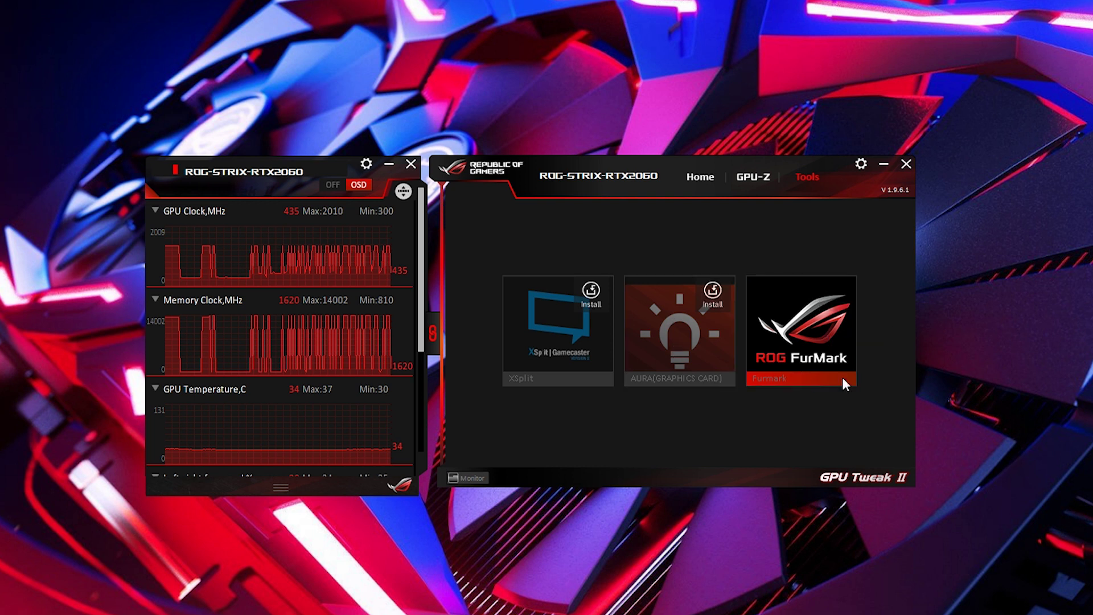
left_click(774, 335)
left_click_drag(222, 251, 311, 104)
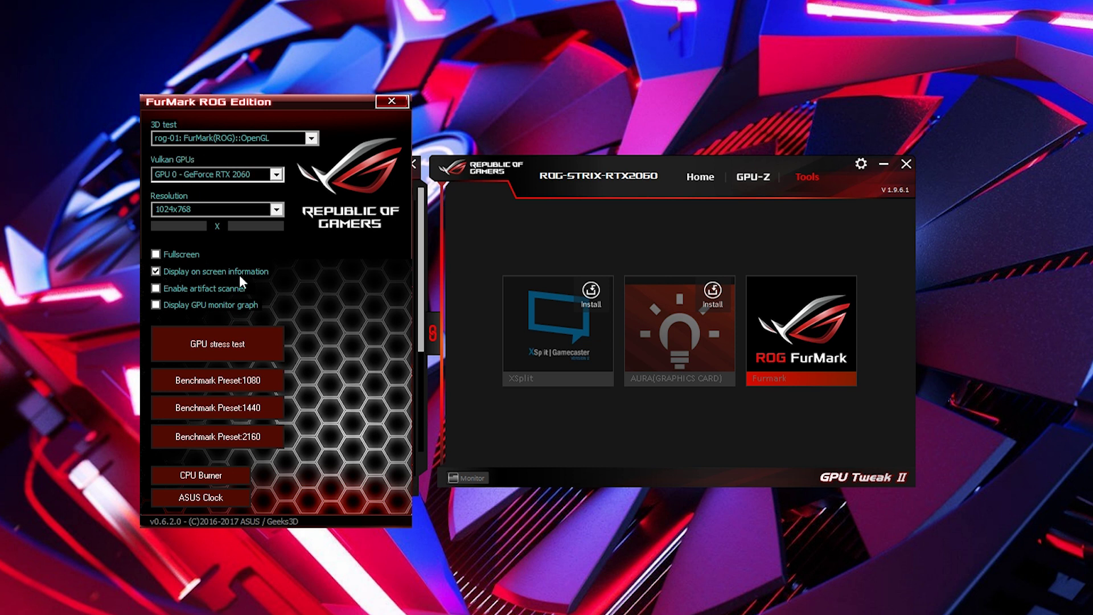
Run the FurMark GPU stress test at 1024x768 with on-screen information, and close the test window
left_click(217, 343)
left_click_drag(667, 17, 730, 18)
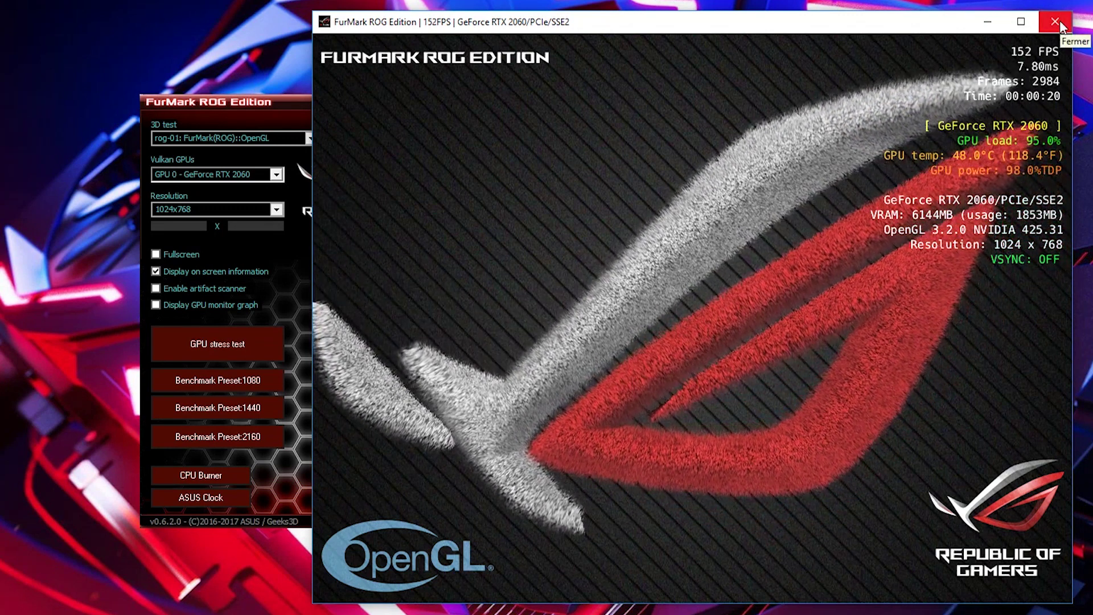
left_click(1060, 24)
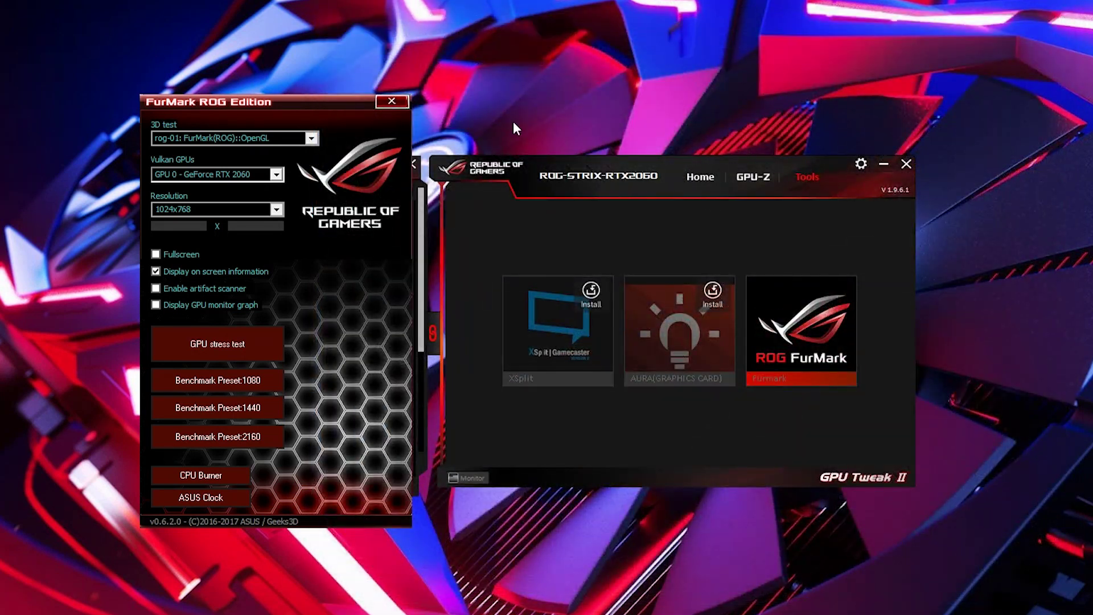
Close FurMark and return to the GPU Tweak II home page with the monitor window docked beside it
left_click(591, 179)
left_click(696, 178)
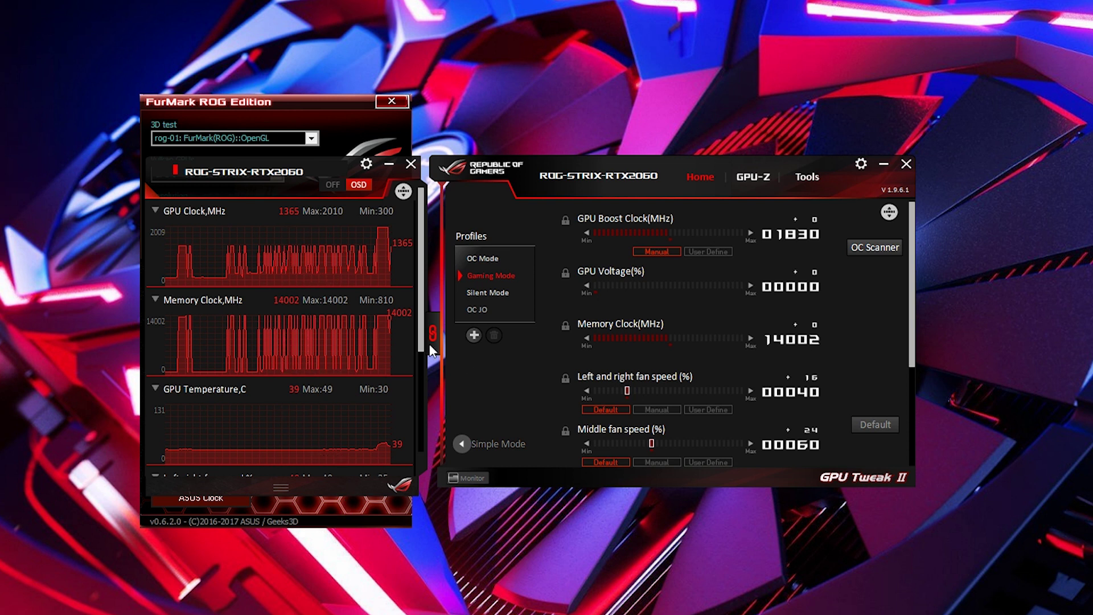
left_click_drag(287, 182, 248, 162)
left_click(392, 101)
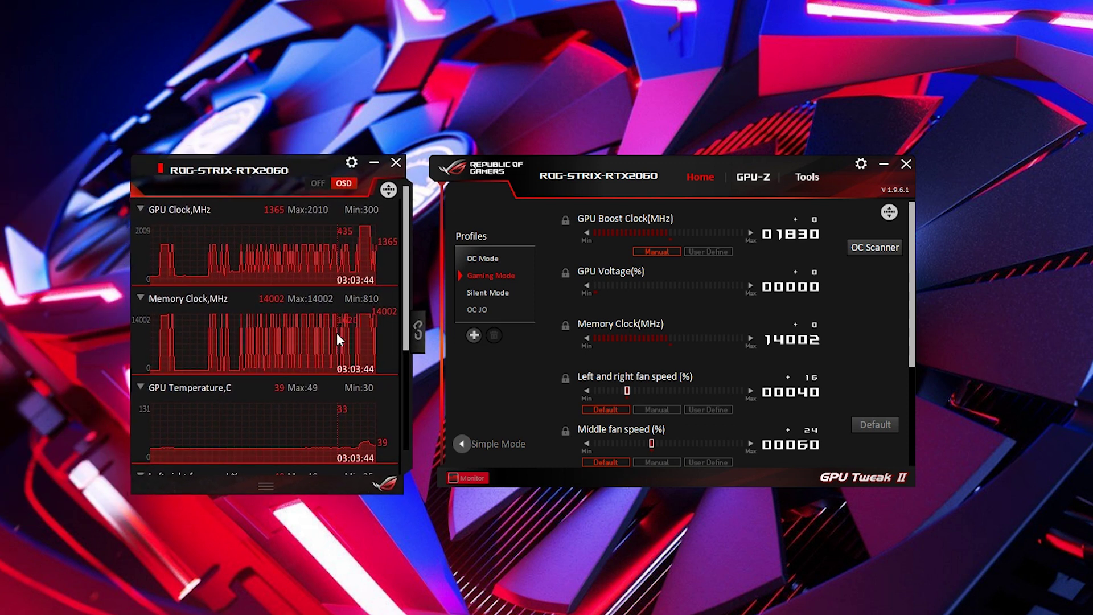
left_click(420, 336)
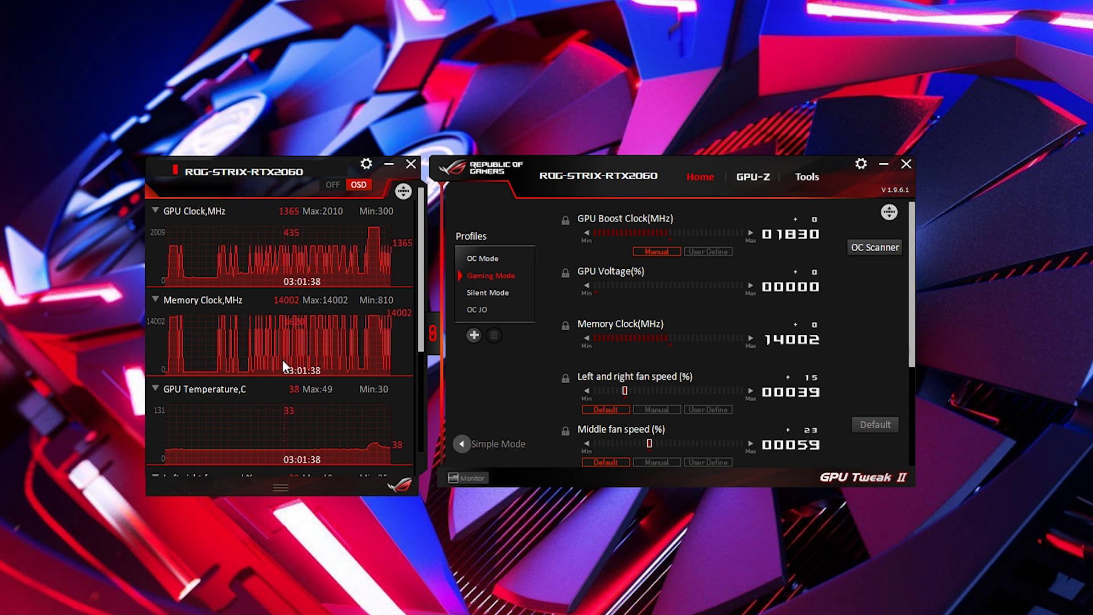
Examine the monitor's graphs for memory clock, GPU temperature, fan speed and memory usage
scroll(244, 401, "down", 3)
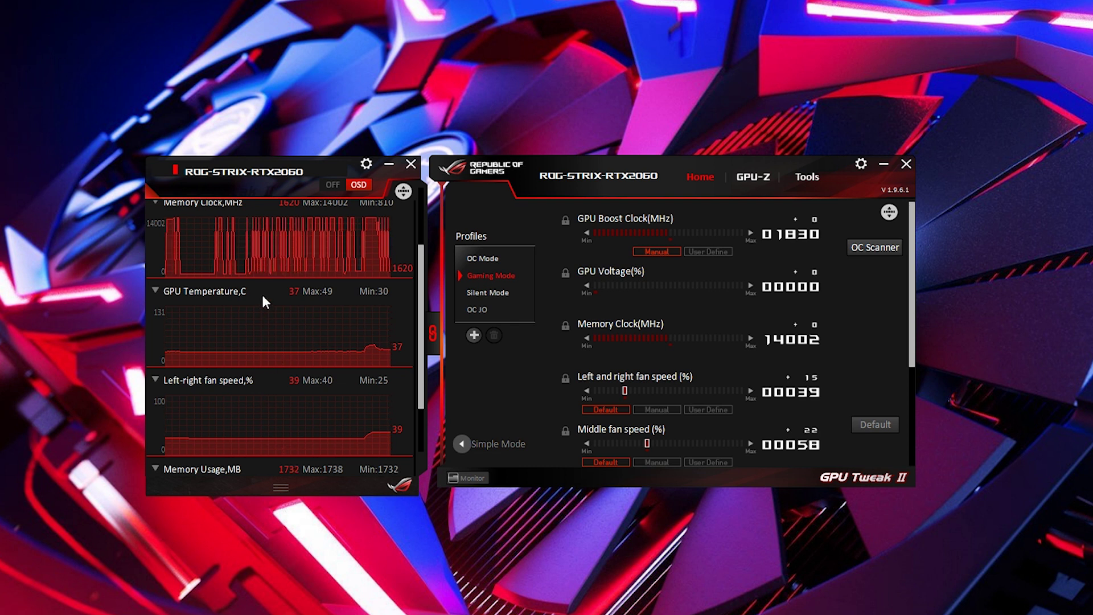
scroll(246, 392, "down", 1)
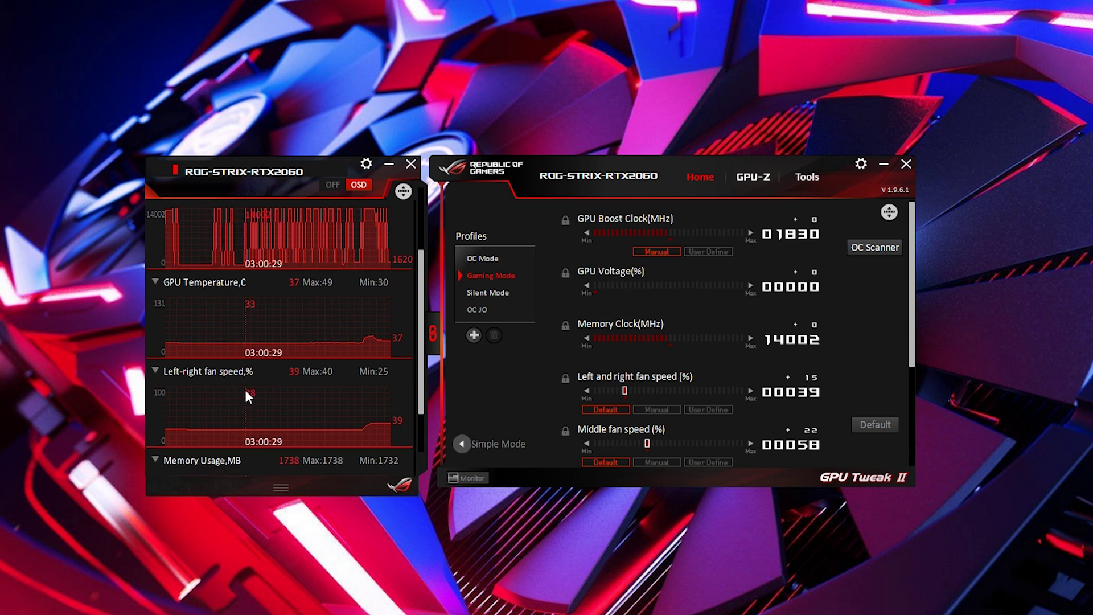
scroll(237, 370, "down", 3)
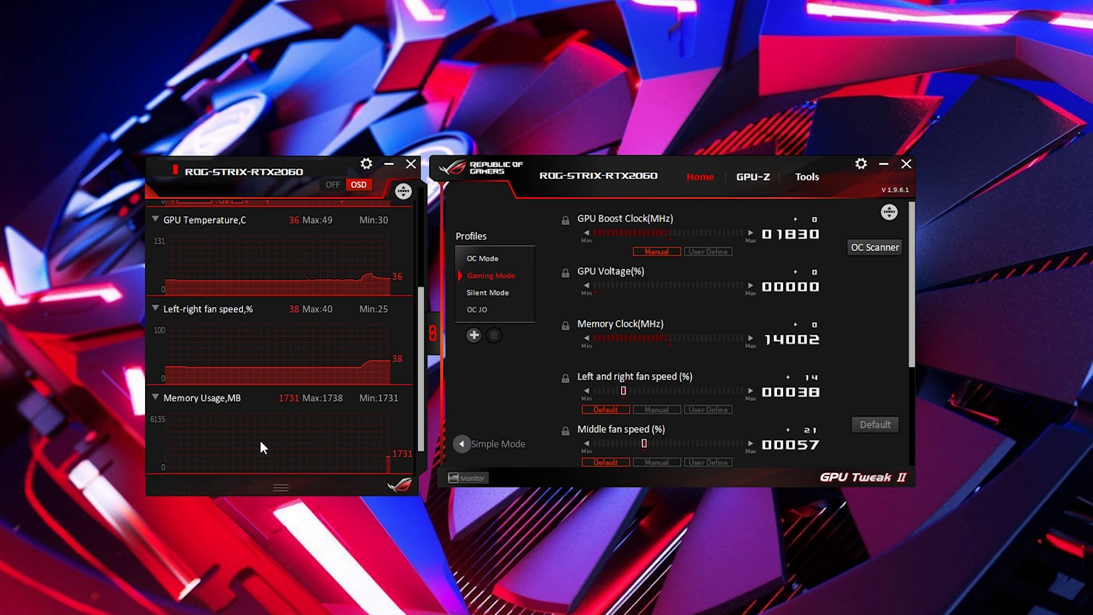
scroll(258, 439, "up", 2)
scroll(254, 432, "up", 4)
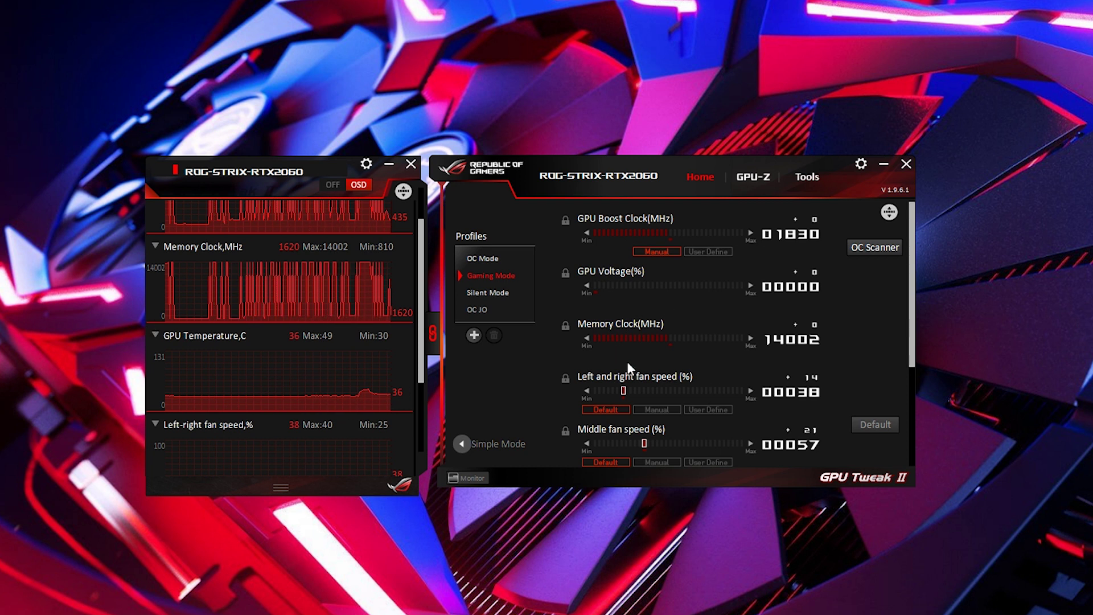
scroll(627, 393, "down", 2)
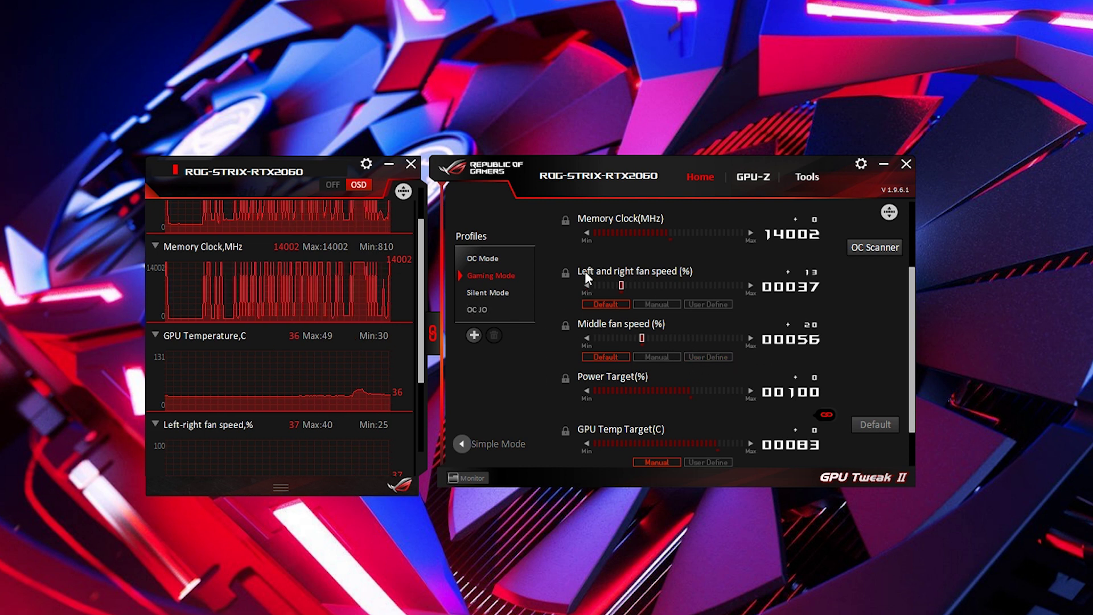
scroll(295, 378, "up", 3)
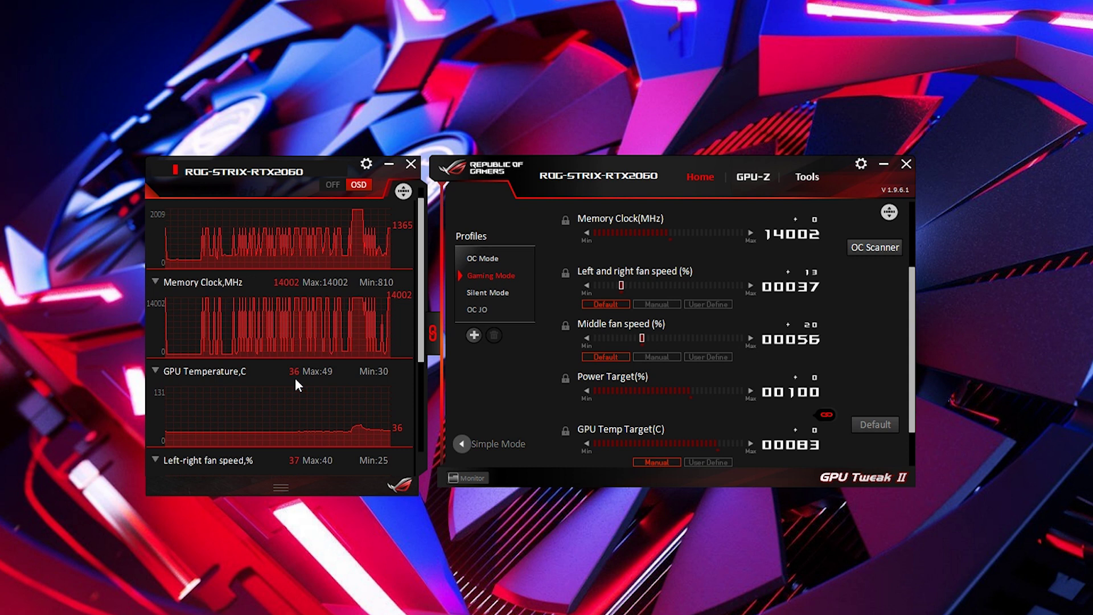
Review the monitor's main and OSD settings, including information options, memo, photo, position, blacklist and hotkeys, and return to the graphs
left_click(365, 164)
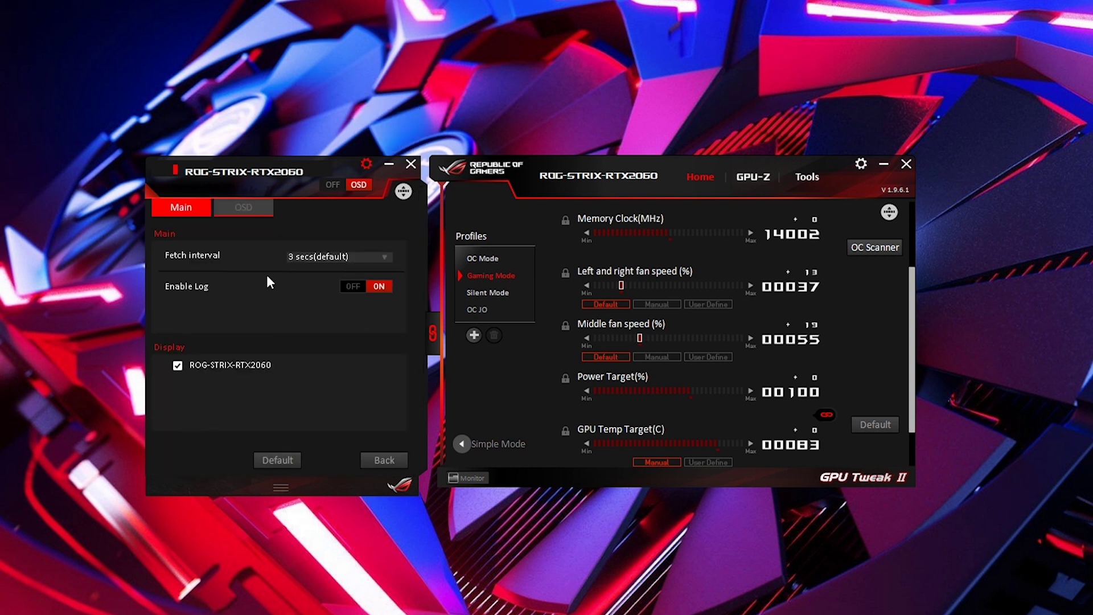
left_click(367, 165)
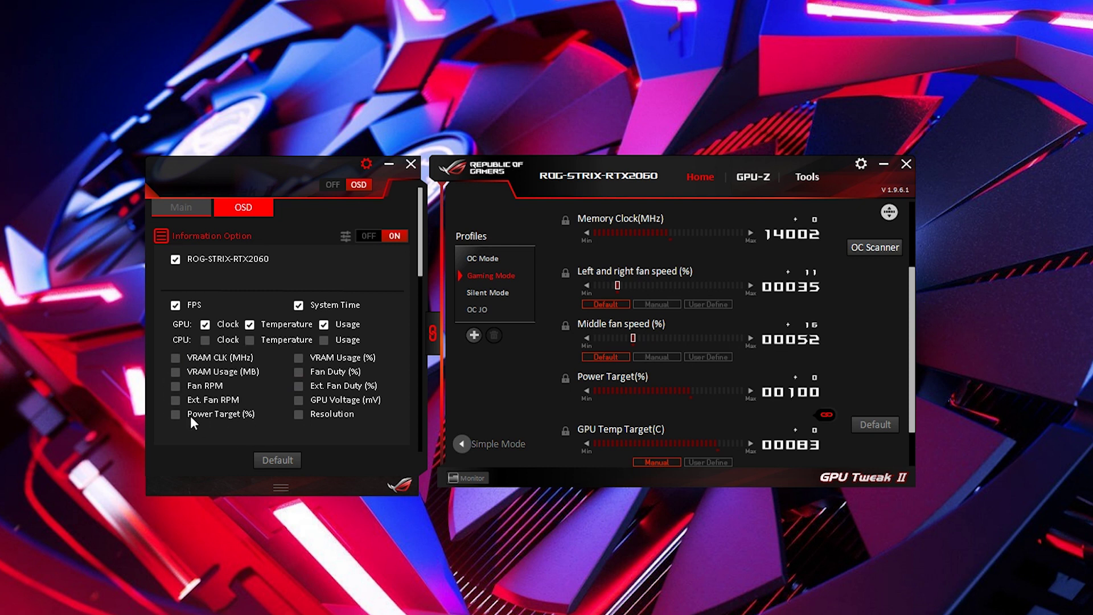
scroll(310, 421, "down", 1)
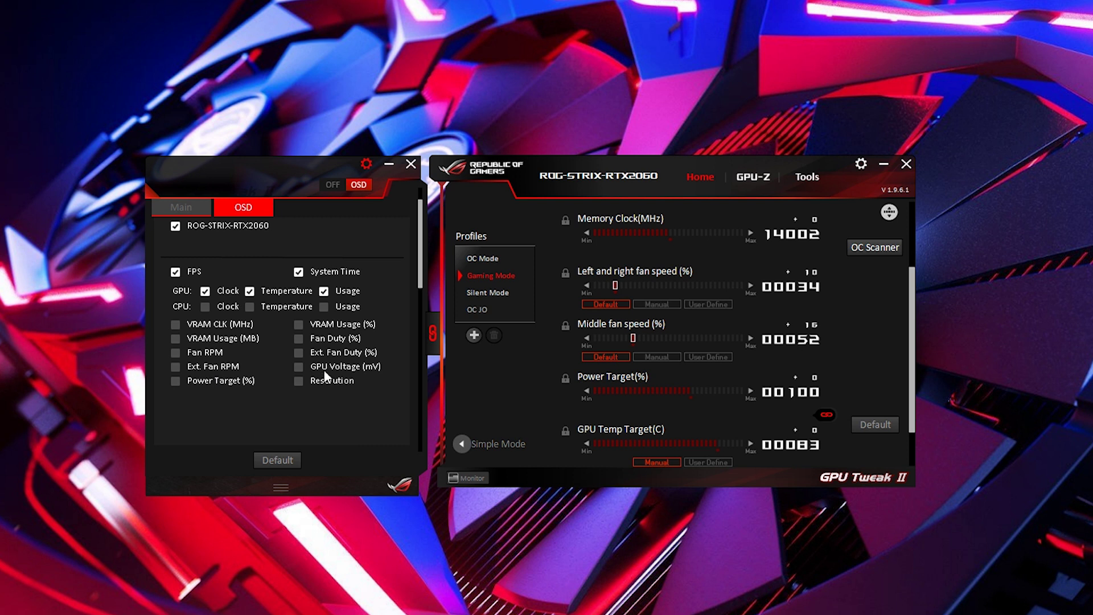
scroll(306, 369, "down", 3)
scroll(305, 369, "down", 2)
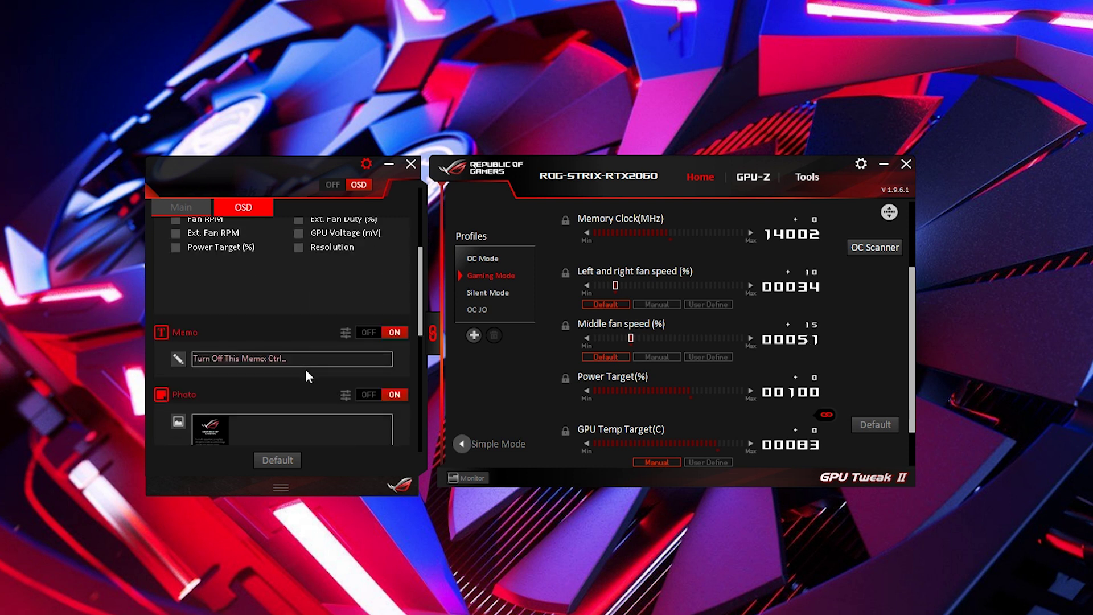
scroll(305, 371, "down", 3)
scroll(306, 371, "up", 2)
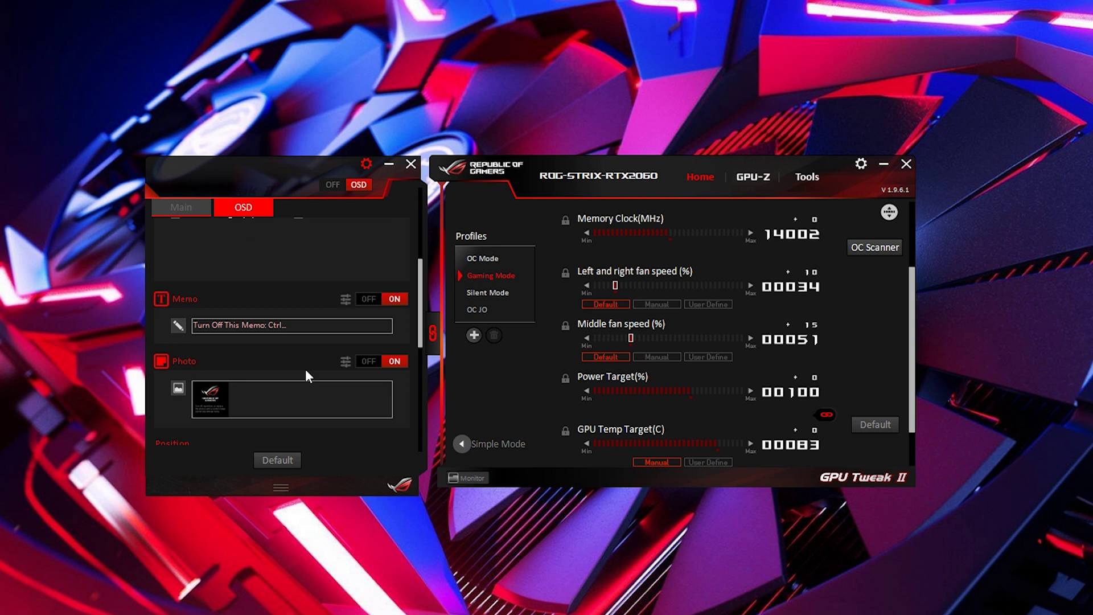
scroll(305, 376, "down", 1)
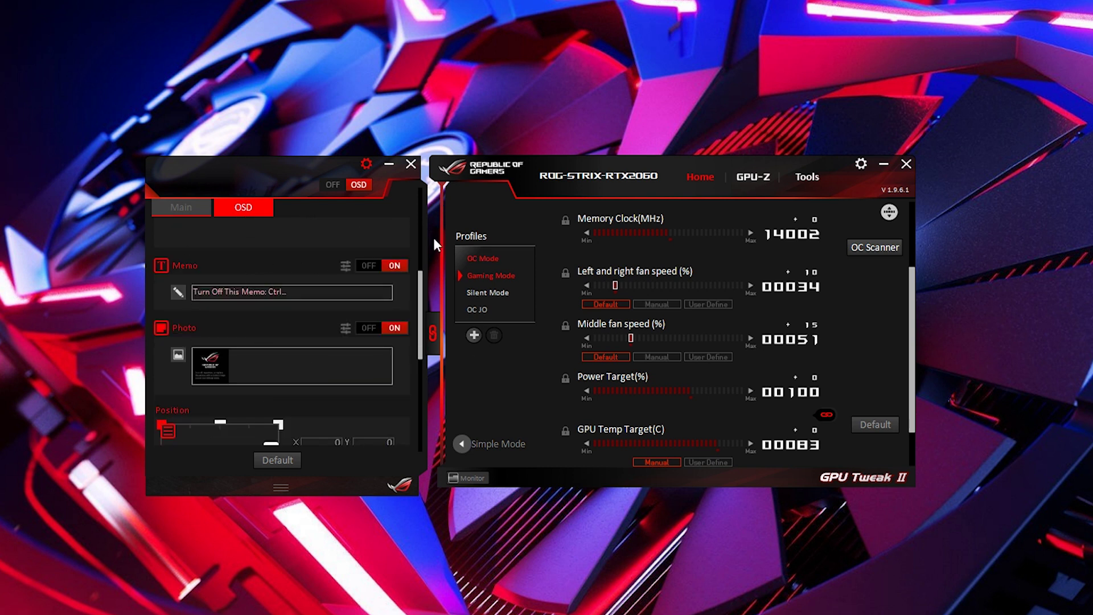
scroll(277, 369, "down", 3)
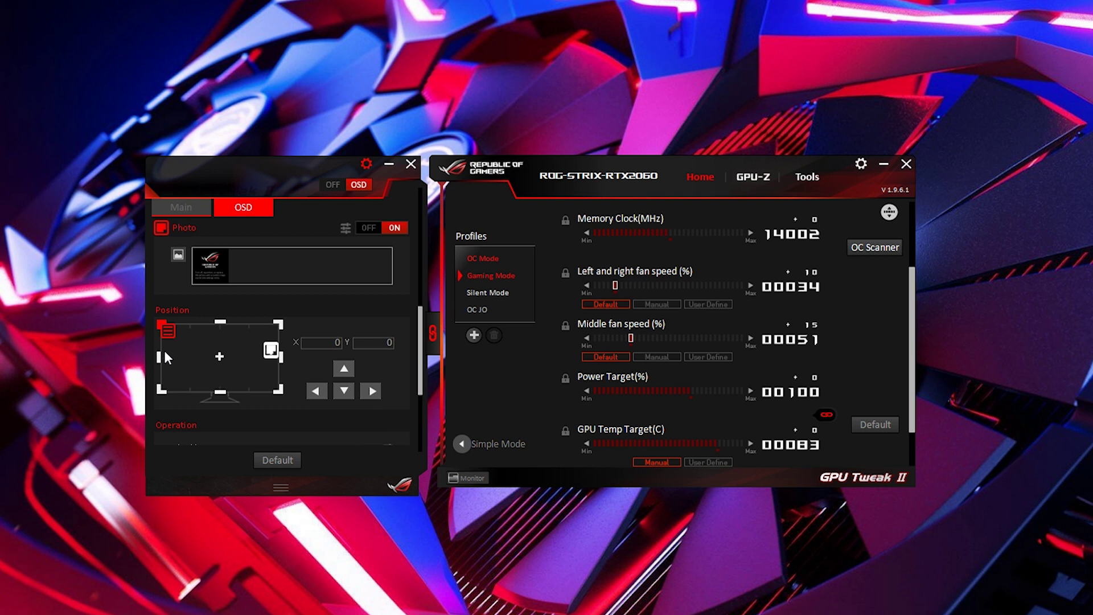
scroll(165, 357, "down", 4)
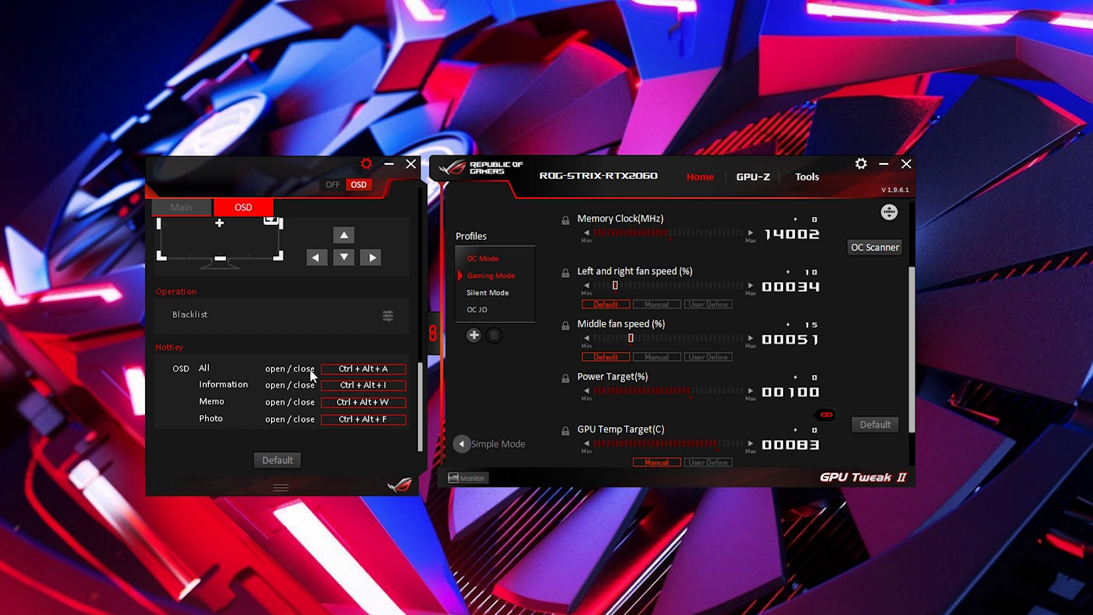
left_click(367, 163)
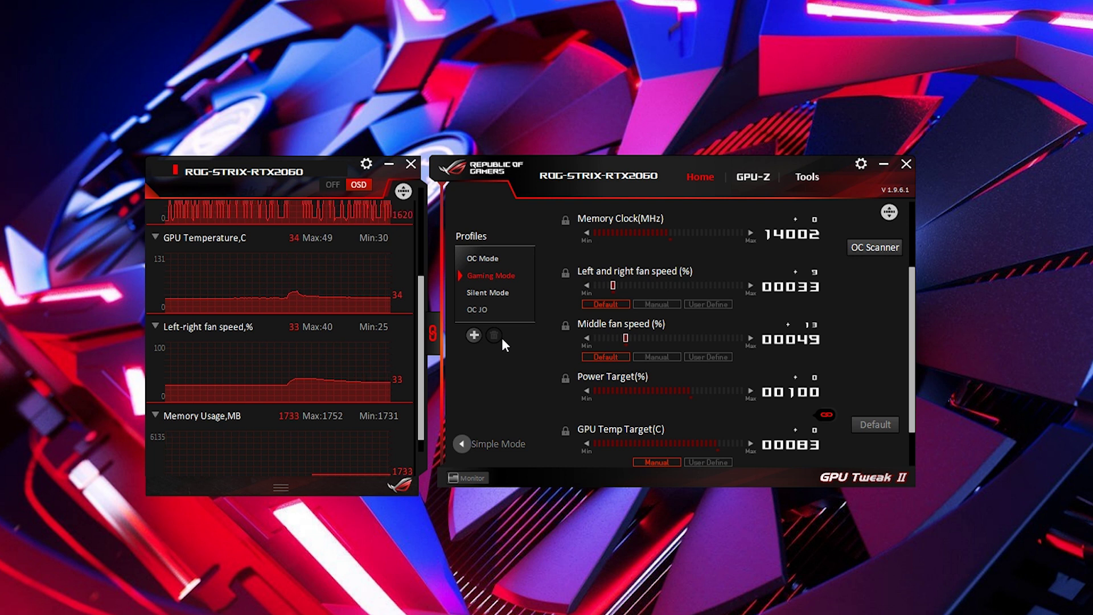
Reposition the docked windows and review the Gaming Mode profile's fan speeds and its power, temperature and frame rate targets
left_click_drag(507, 169, 473, 189)
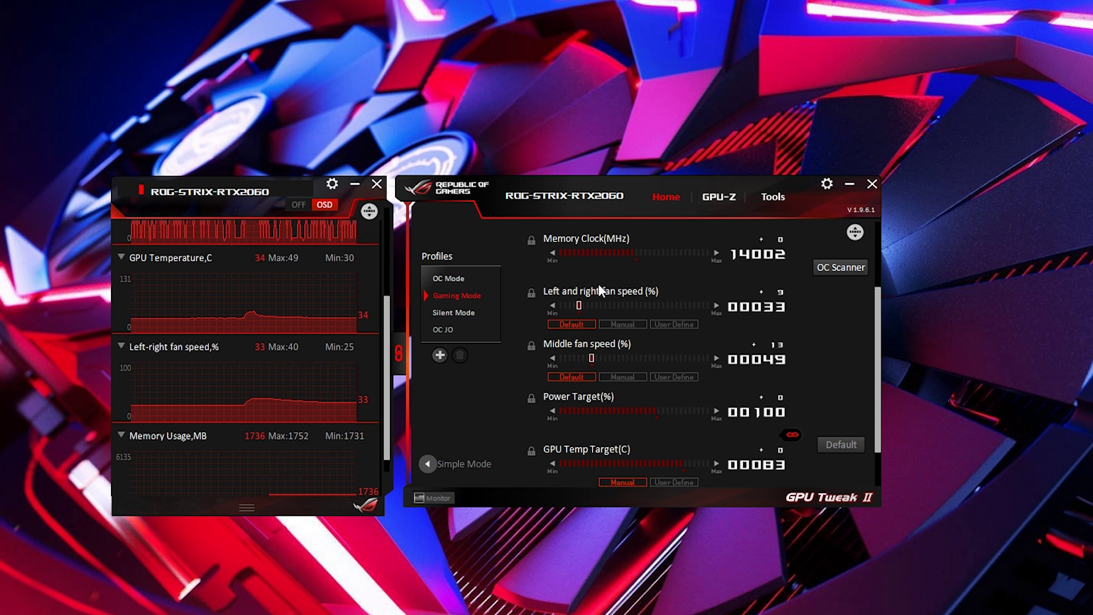
scroll(581, 367, "up", 2)
scroll(558, 413, "down", 3)
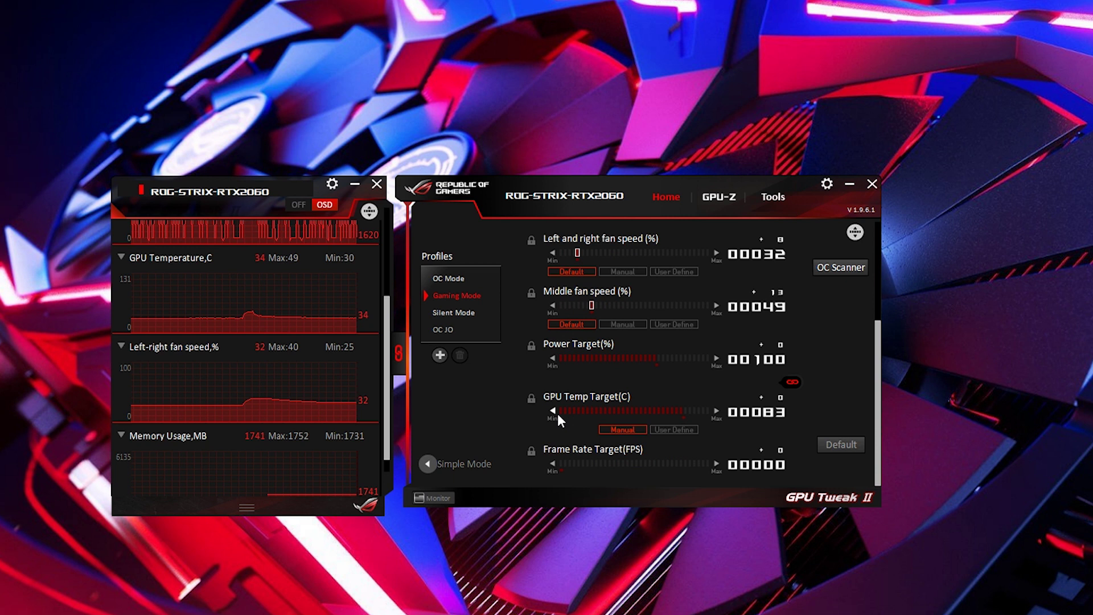